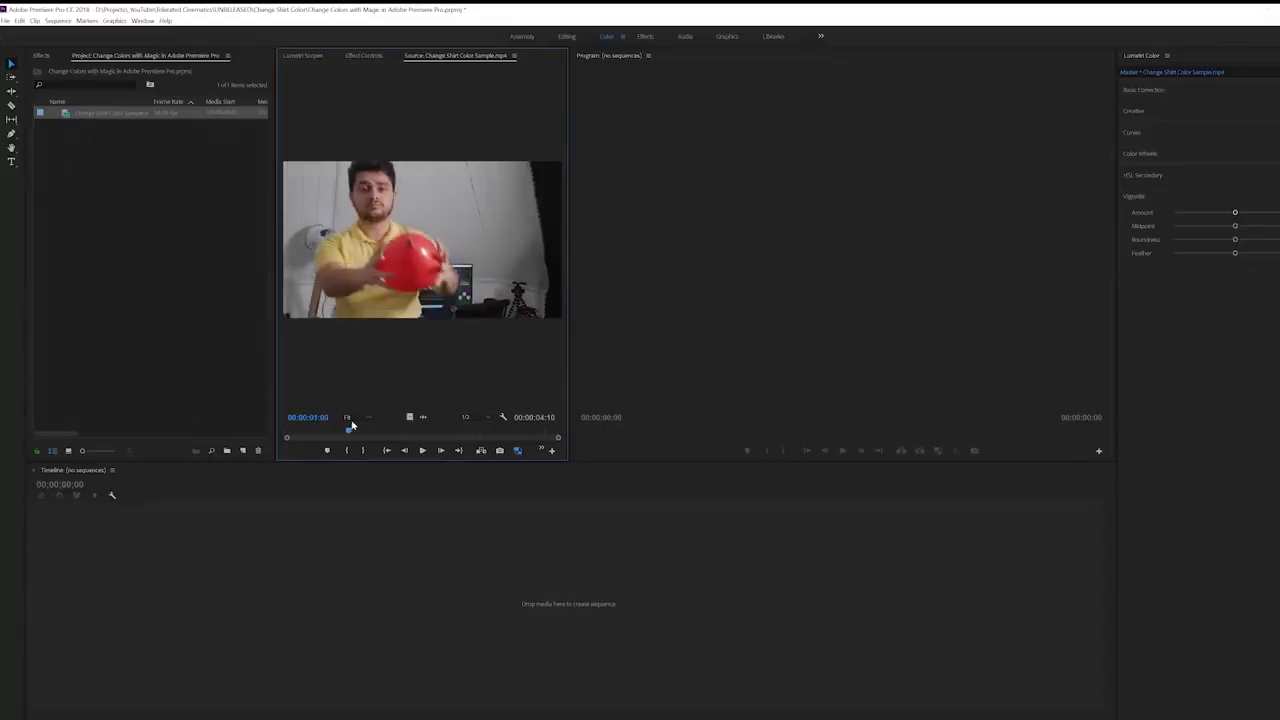
Step: Preview the Change Shirt Color Sample clip and build a matching sequence from it
left_click_drag(336, 428, 474, 428)
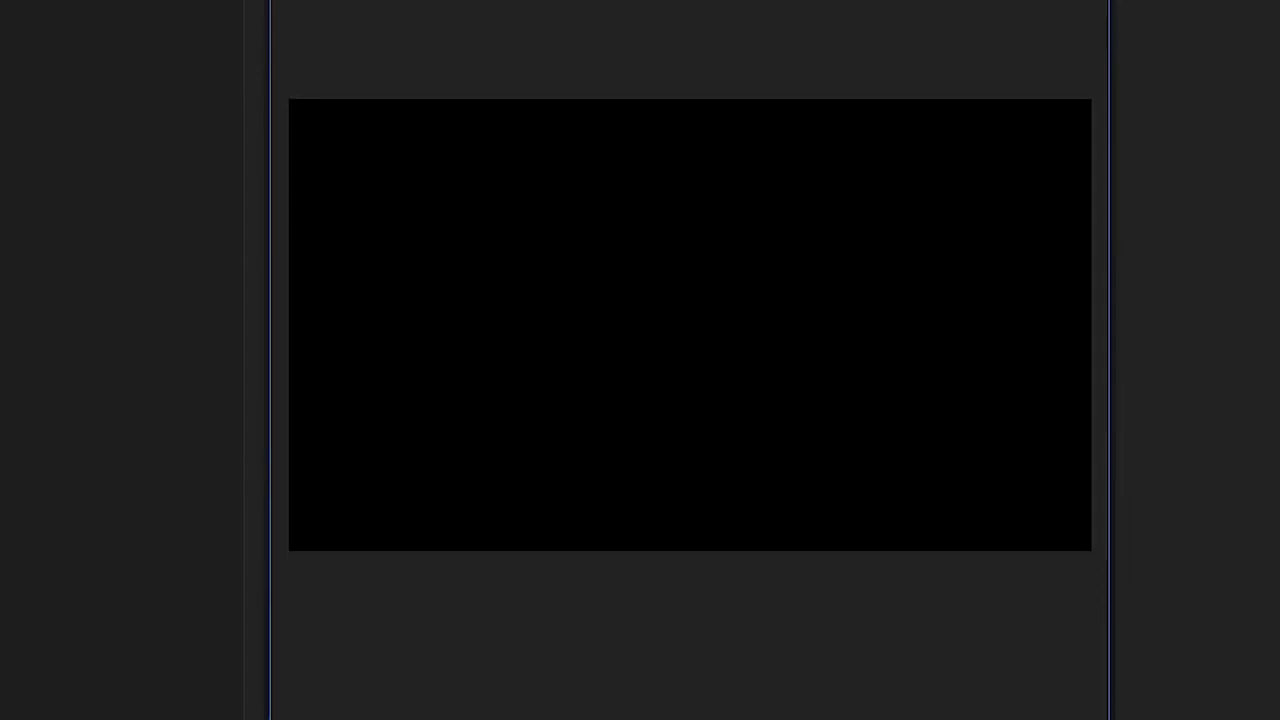
key("space")
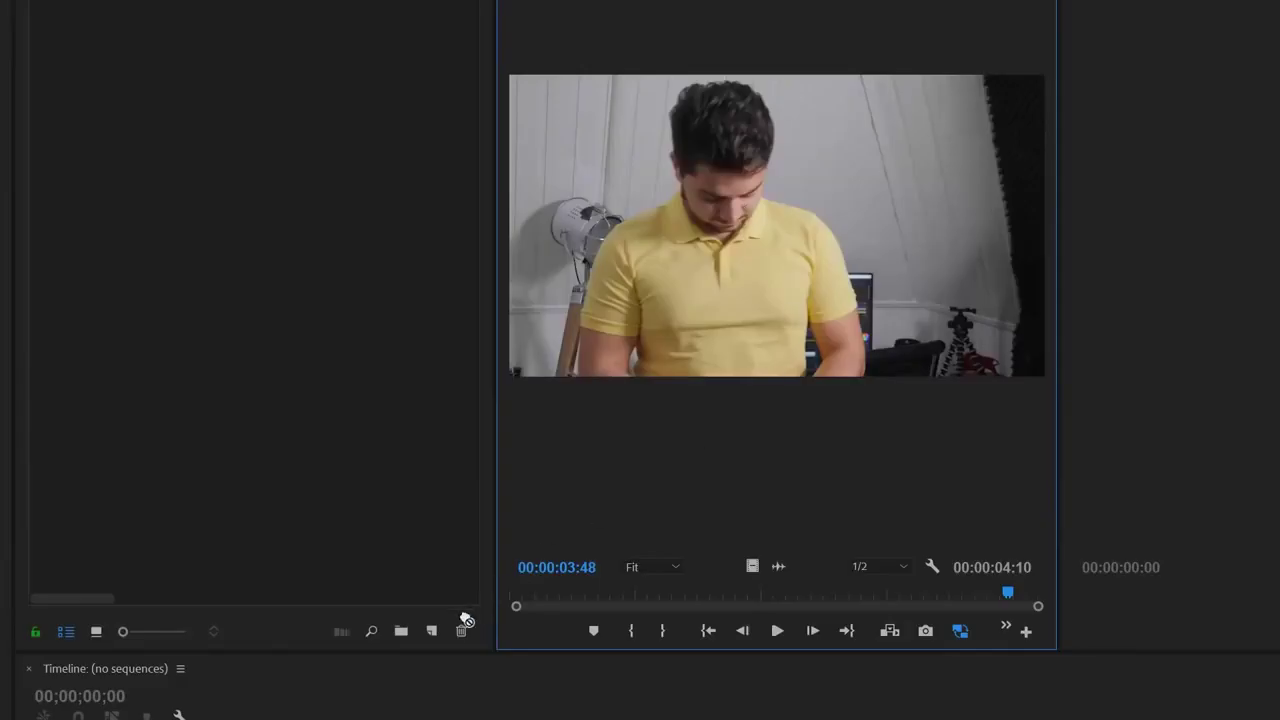
left_click_drag(464, 618, 650, 232)
left_click_drag(414, 634, 428, 632)
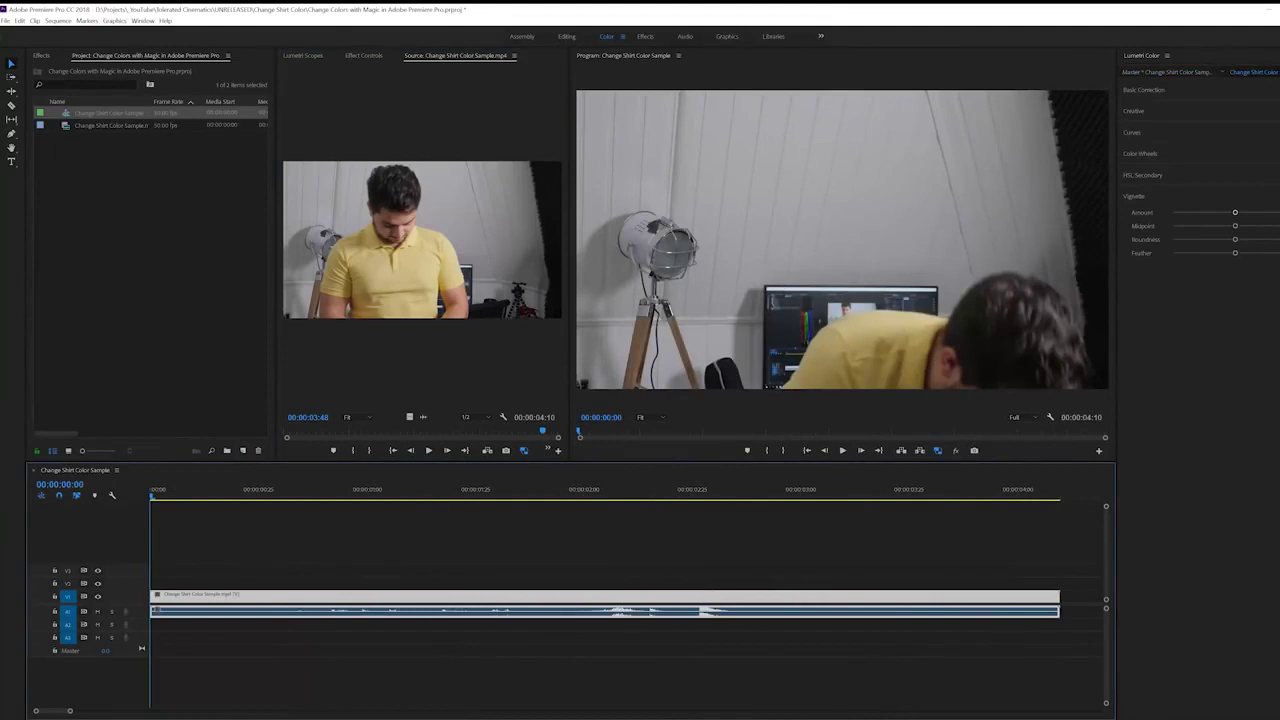
Step: Enlarge the tracks and move the playhead to 00:00:02:25, the orange-balloon frame
double_click(134, 596)
scroll(140, 612, "up", 3)
left_click(229, 536)
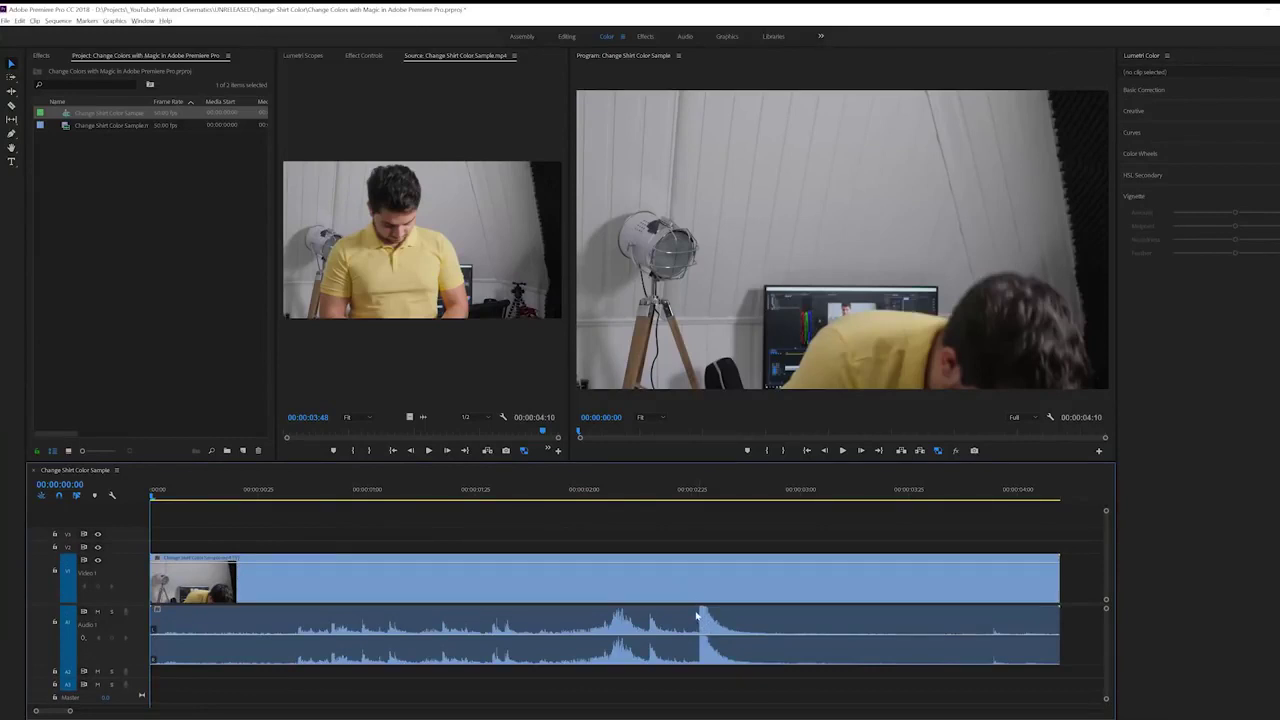
left_click(699, 496)
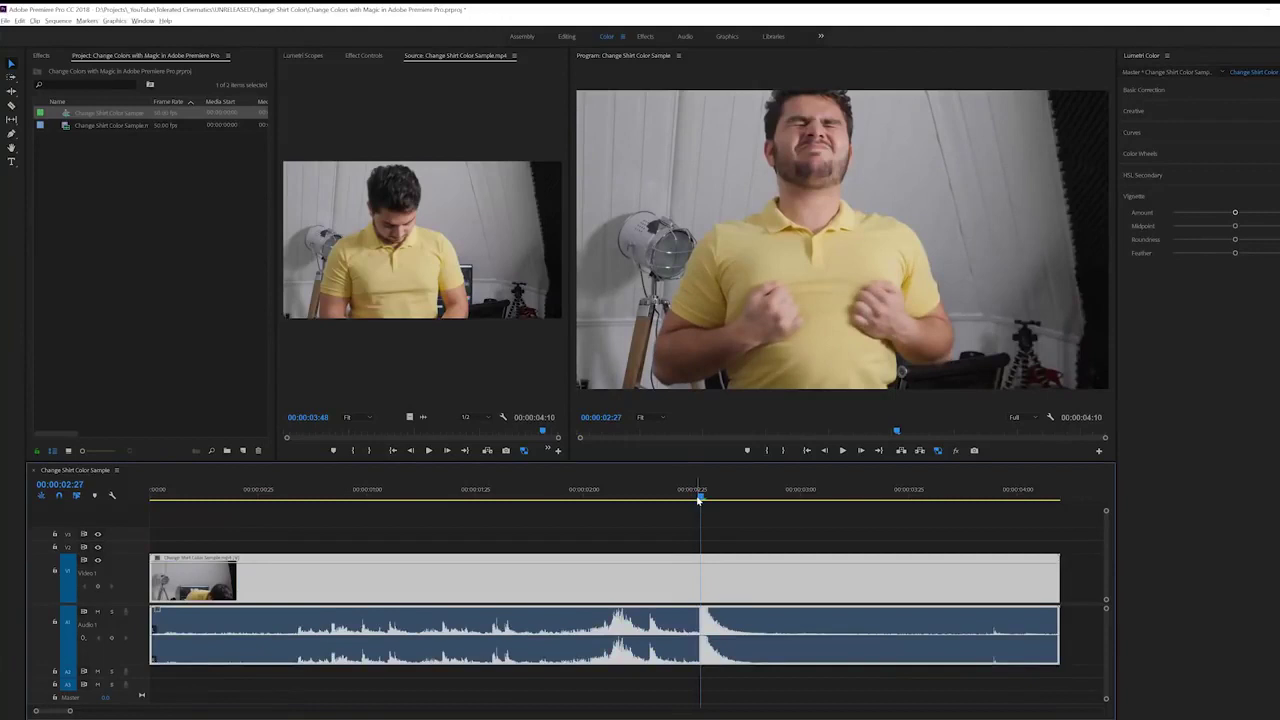
key("Left")
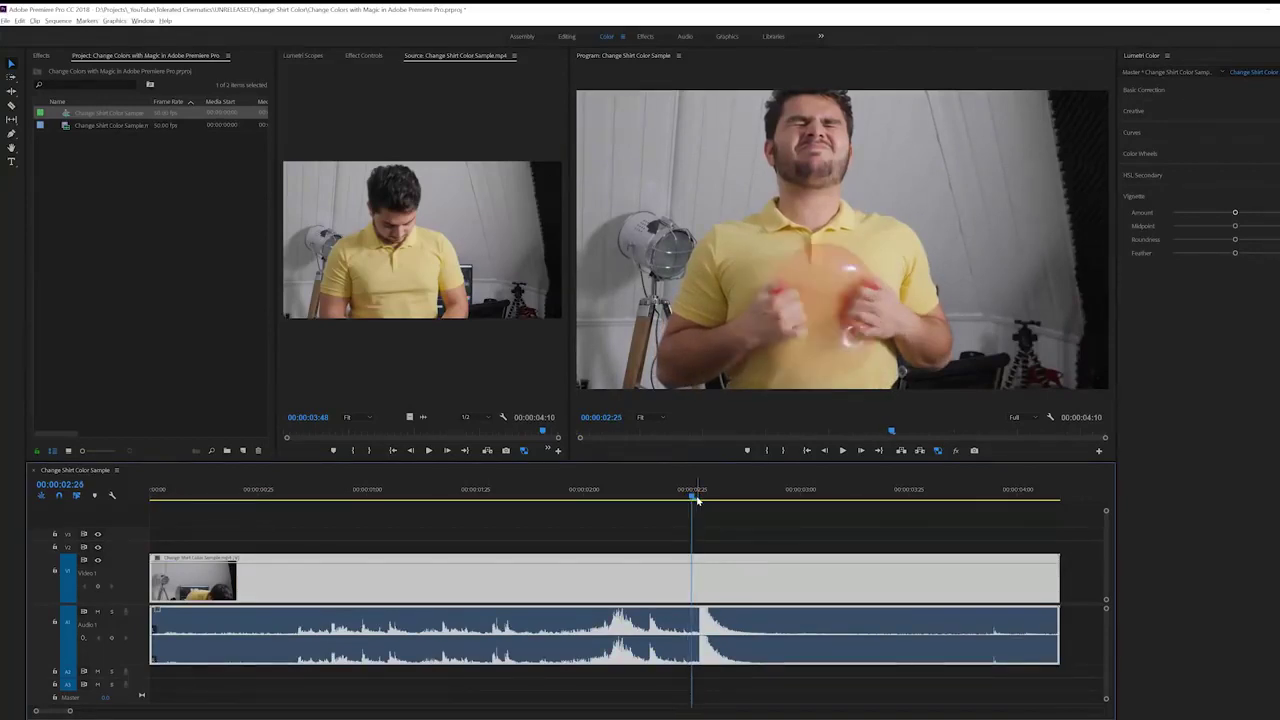
key("Left")
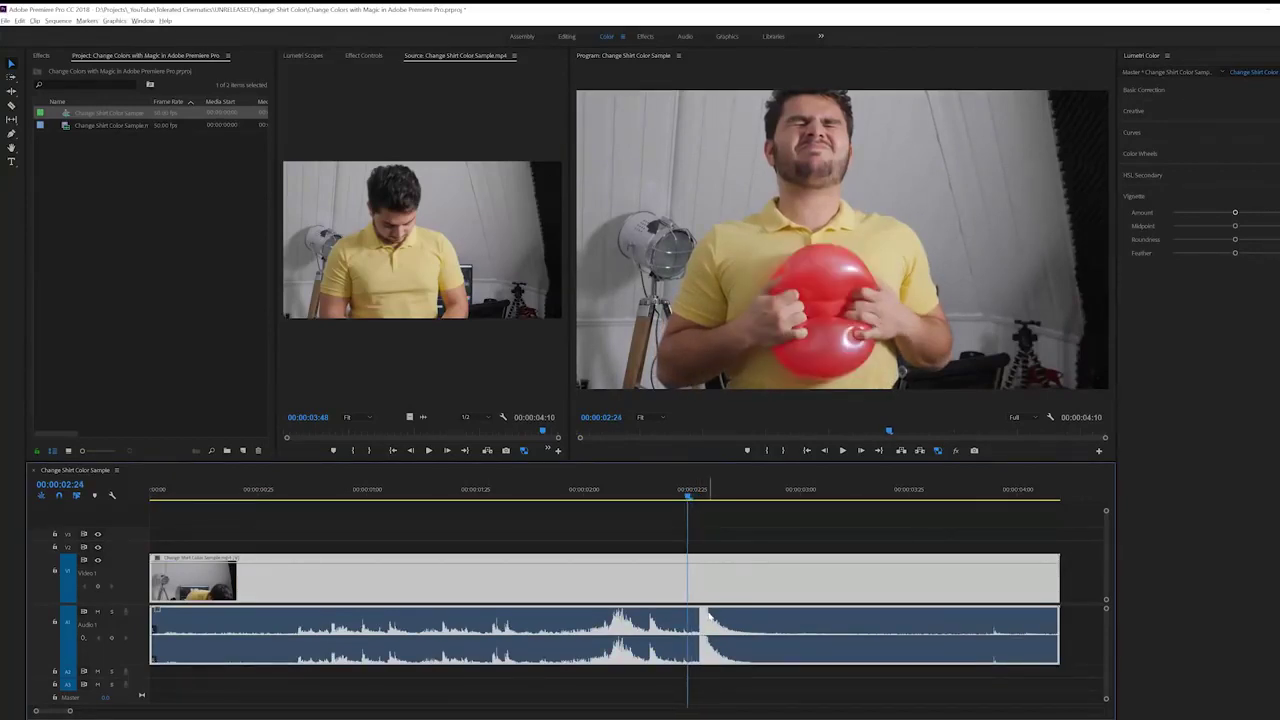
key("Right")
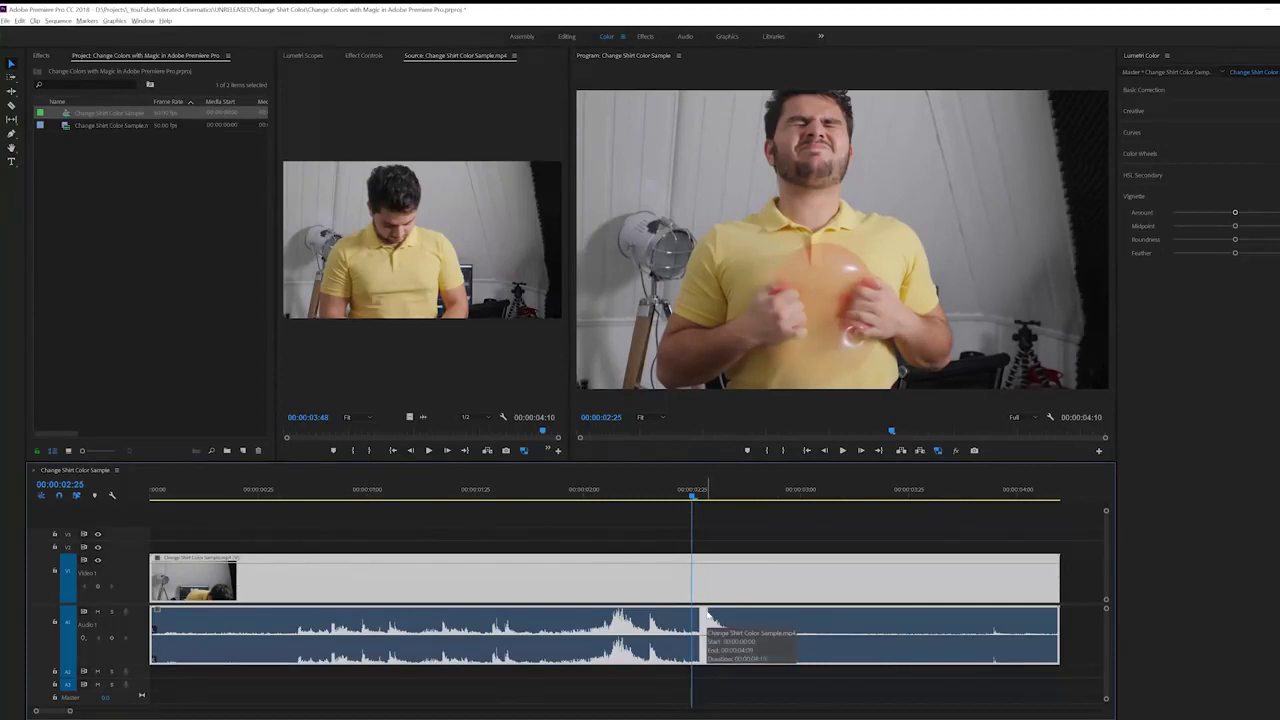
Step: Razor-cut the clip at 00:00:02:25, return to the Selection tool, and review the edit point
left_click(11, 106)
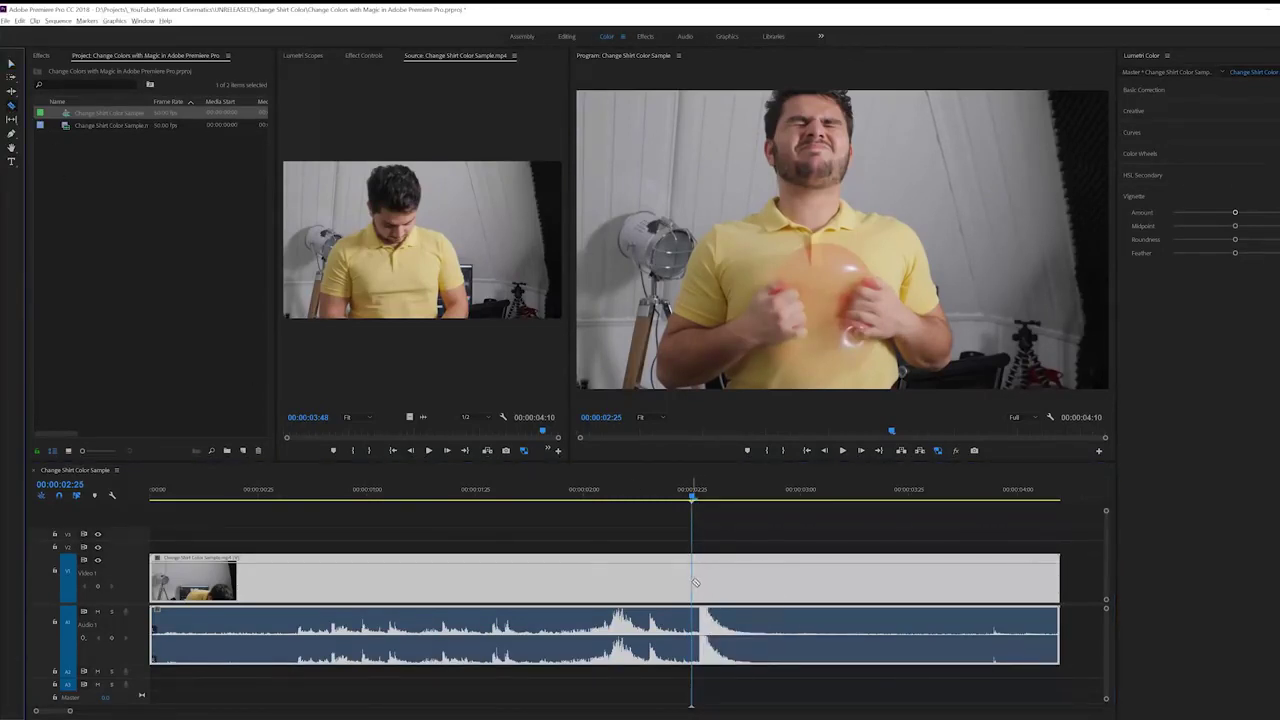
left_click(695, 583)
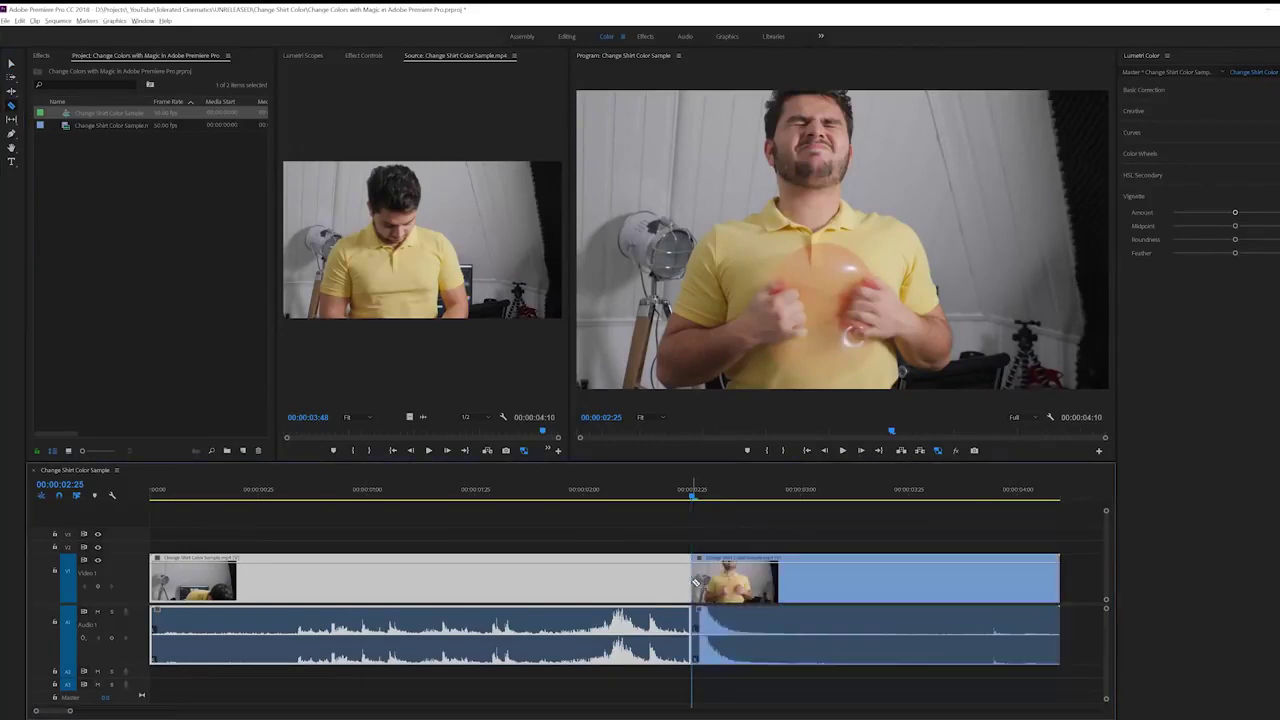
key("v")
left_click_drag(691, 500, 728, 545)
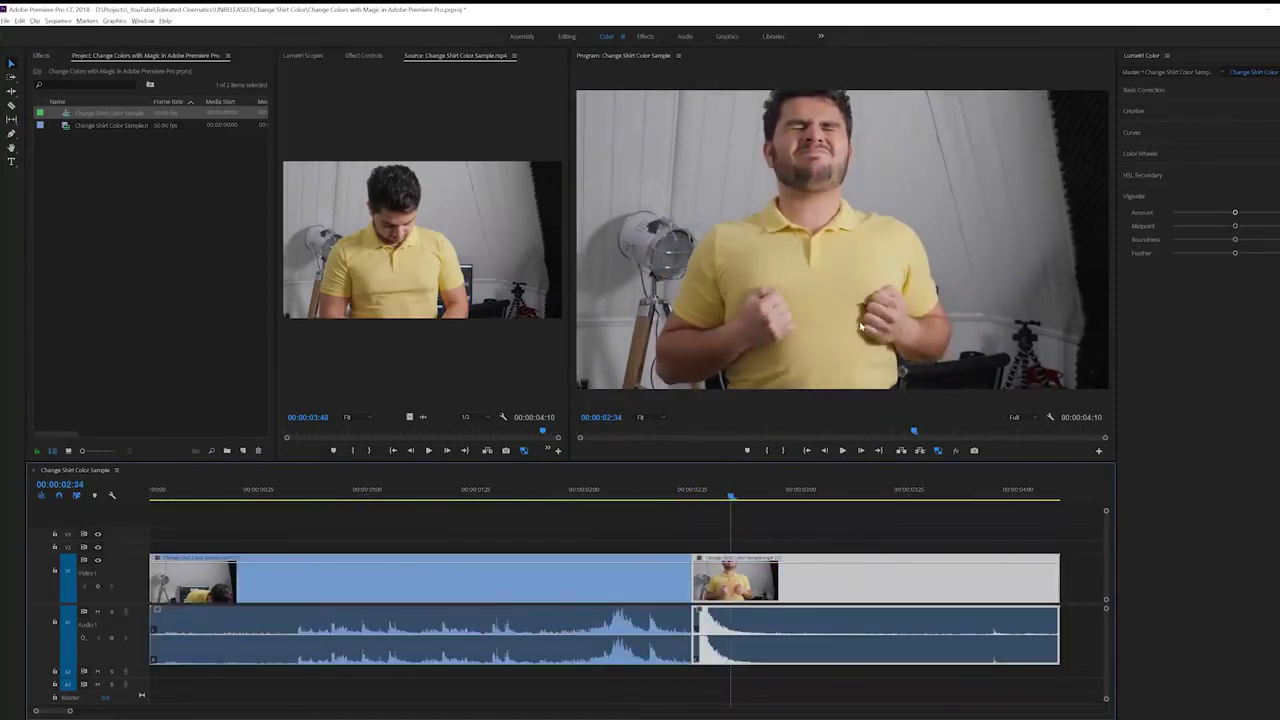
key("Up")
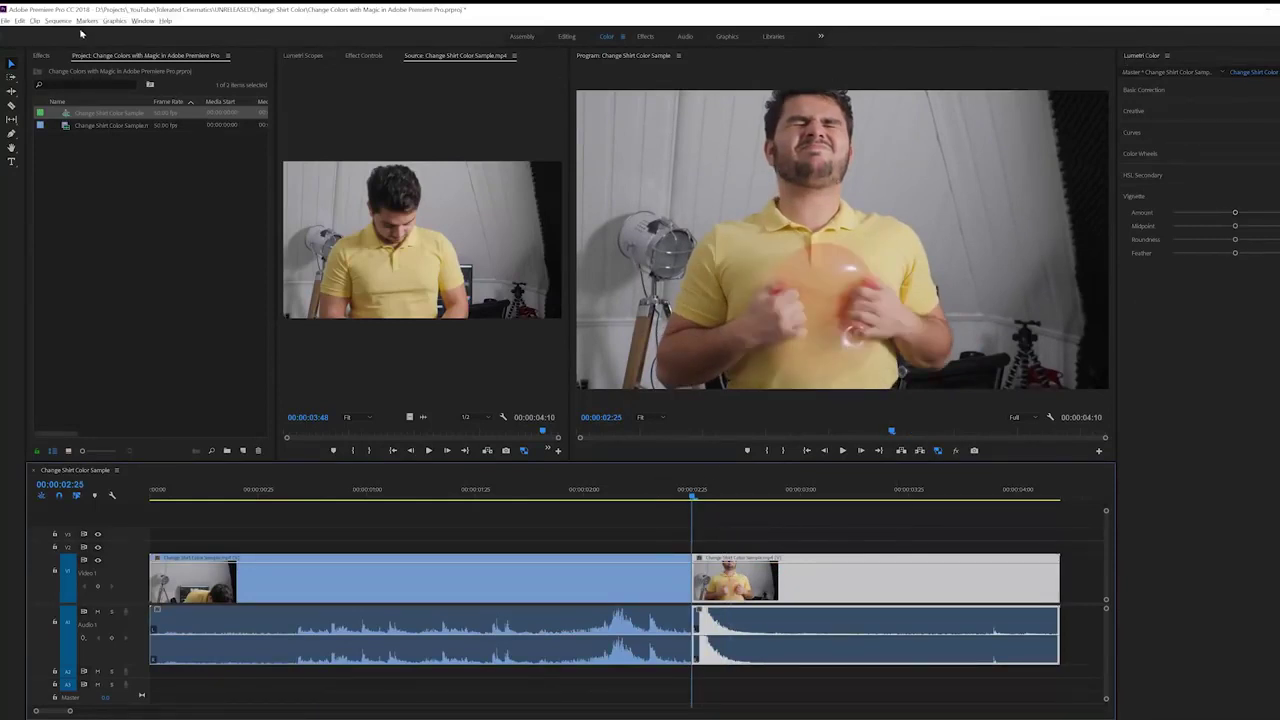
Step: In Lumetri Color's HSL Secondary, eyedropper-sample the yellow shirt and enable the Color/Gray preview
left_click(143, 21)
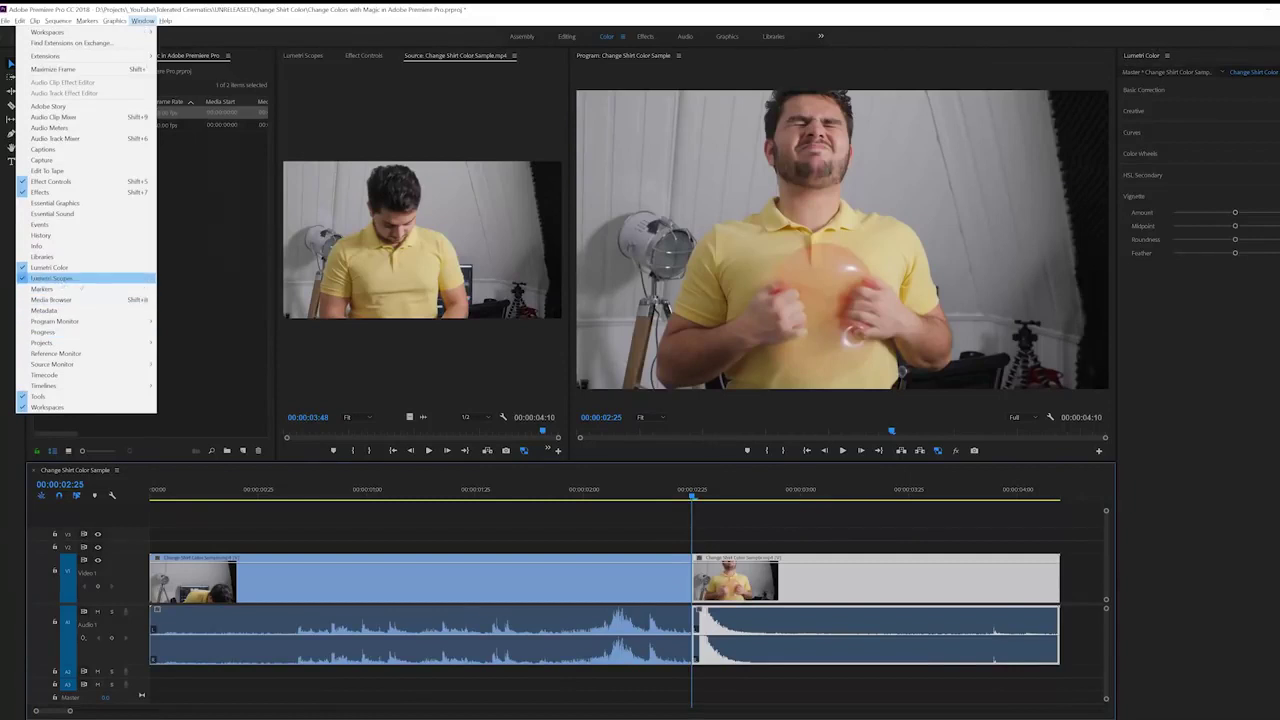
left_click(45, 267)
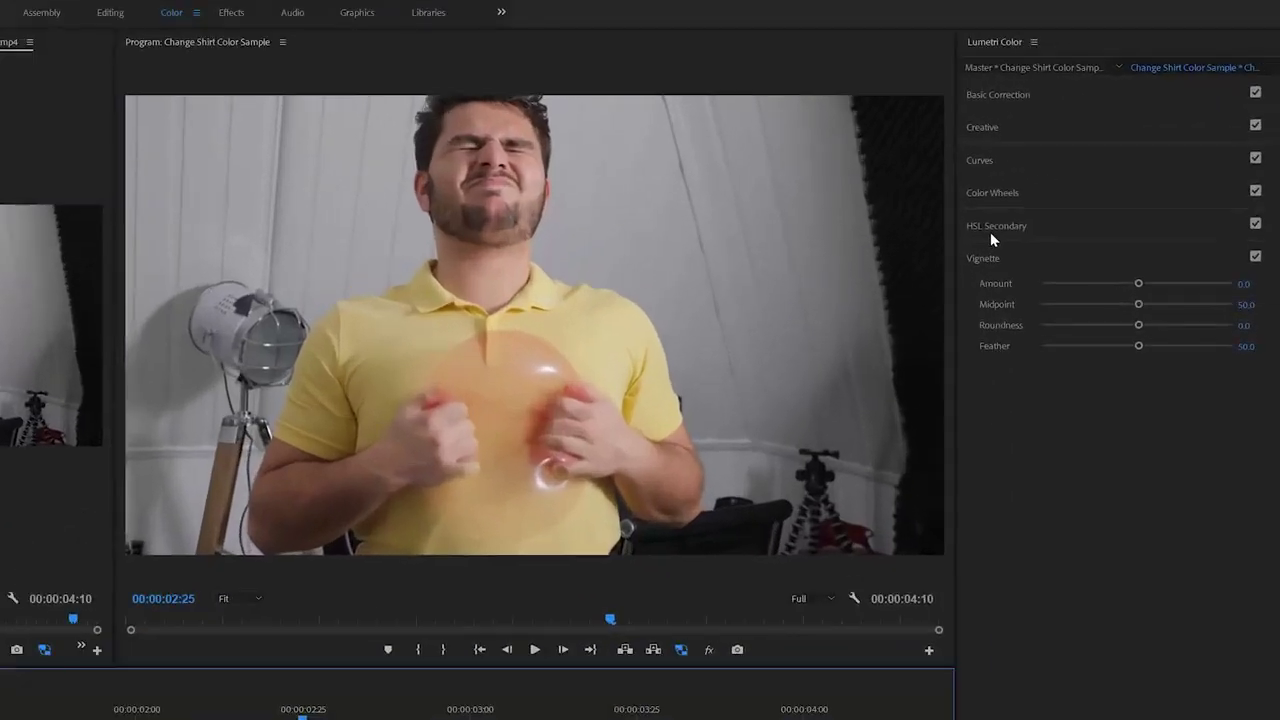
left_click(1140, 175)
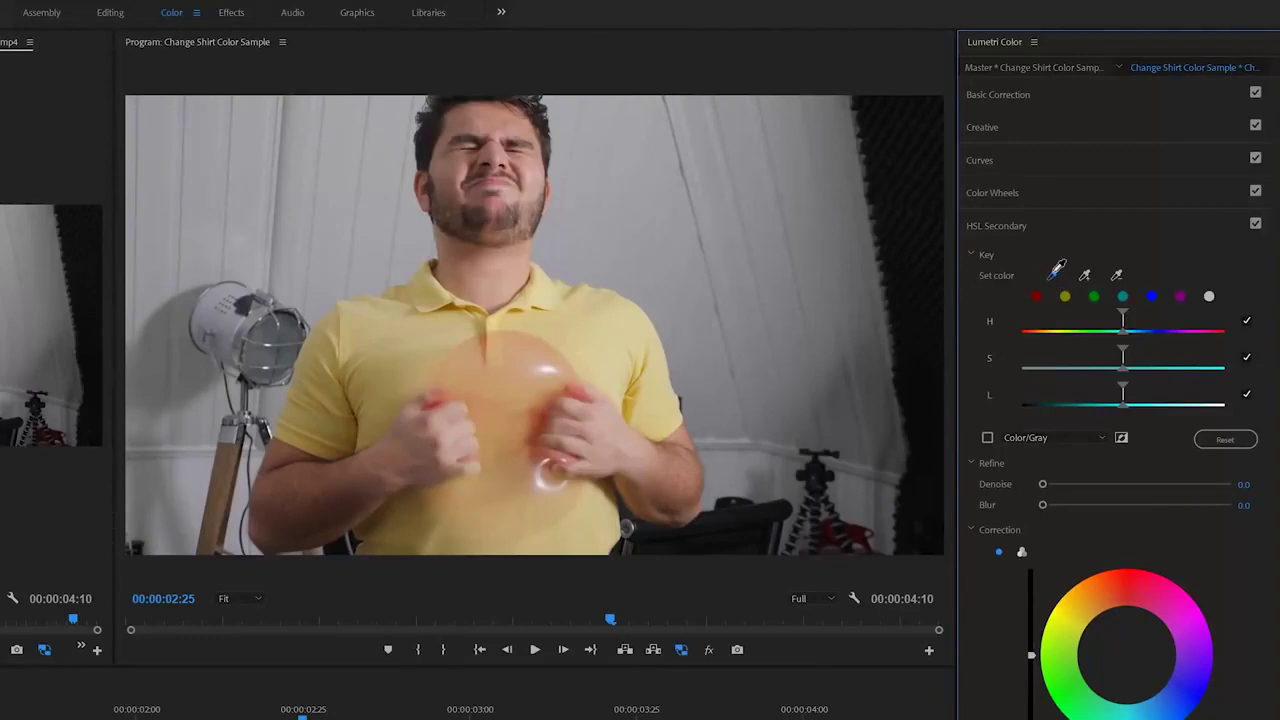
left_click(408, 358)
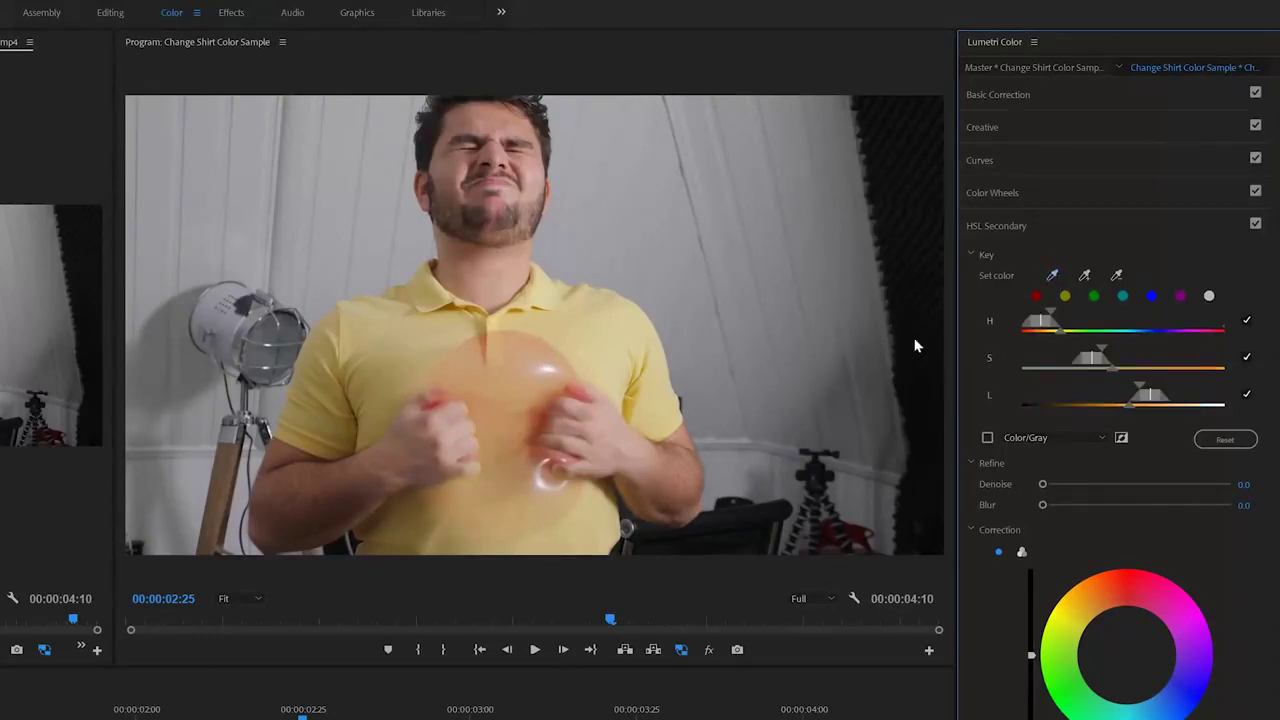
left_click(988, 439)
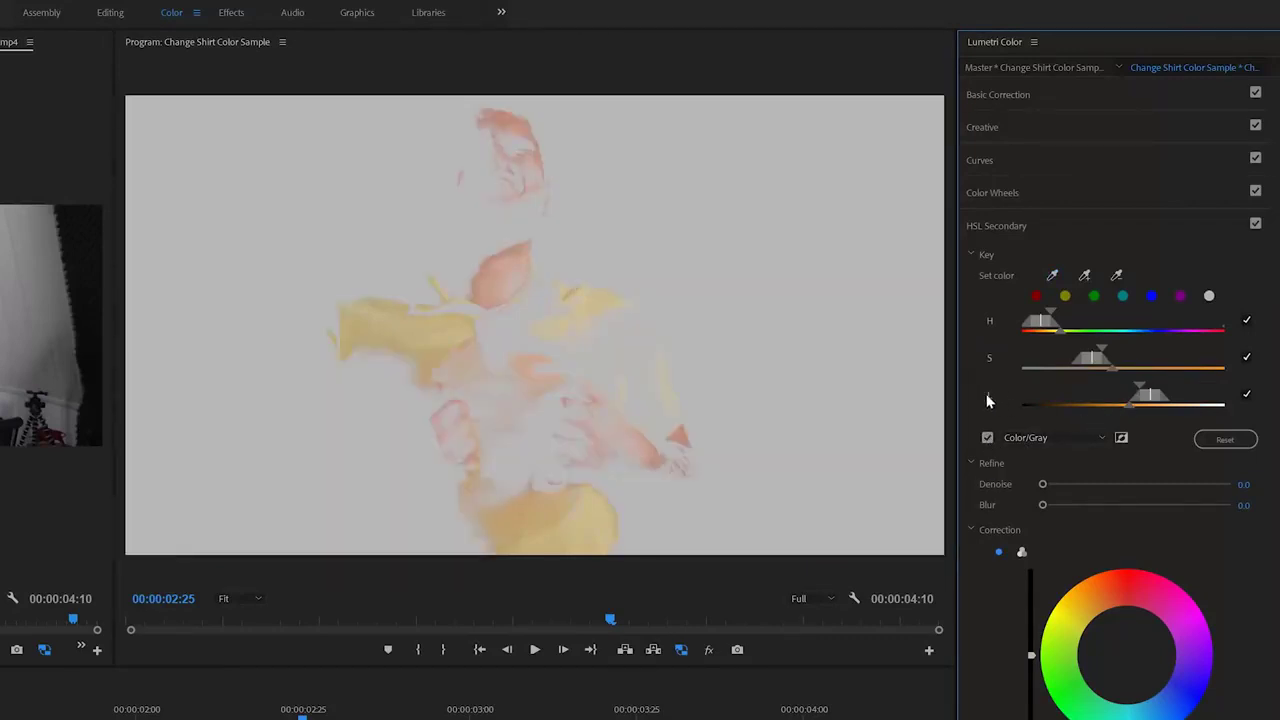
Step: Widen the key's lightness and saturation ranges and narrow its hue range to exclude face and hands
left_click_drag(1143, 391, 1024, 397)
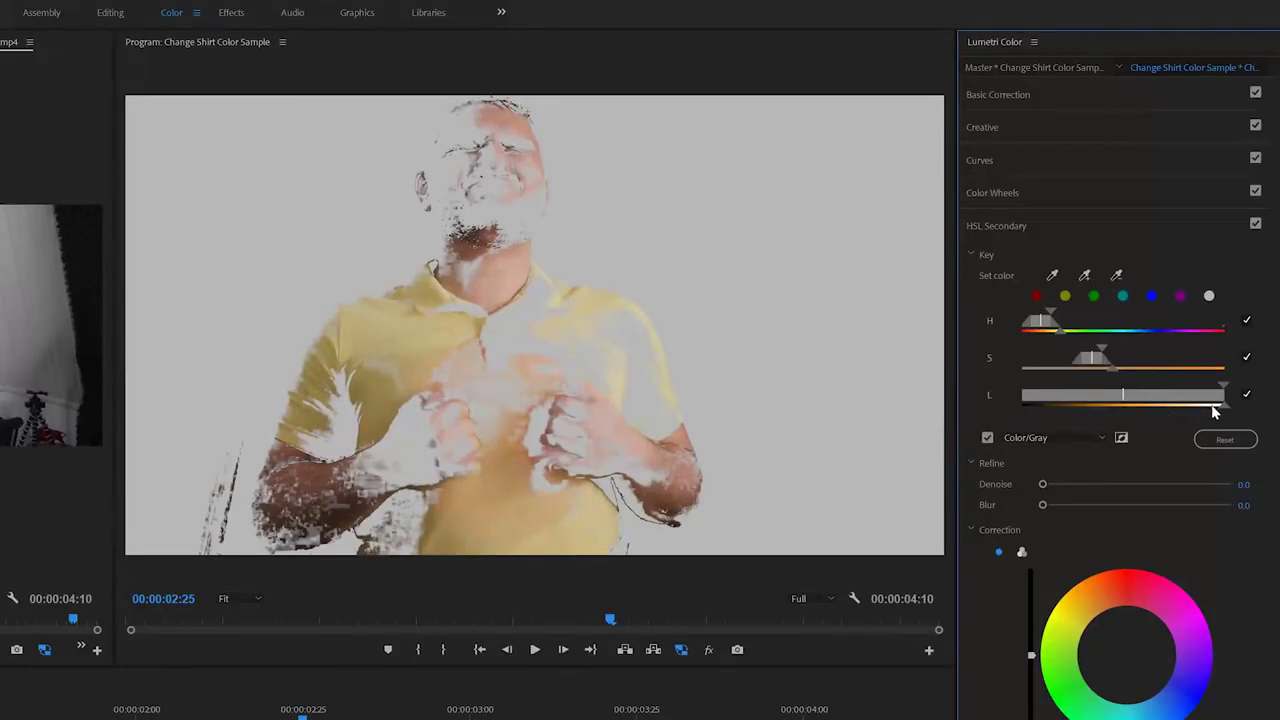
mouse_move(1102, 354)
left_mouse_down()
mouse_move(1178, 346)
mouse_move(1212, 350)
mouse_move(1203, 363)
mouse_move(1246, 360)
mouse_move(1232, 364)
left_mouse_up()
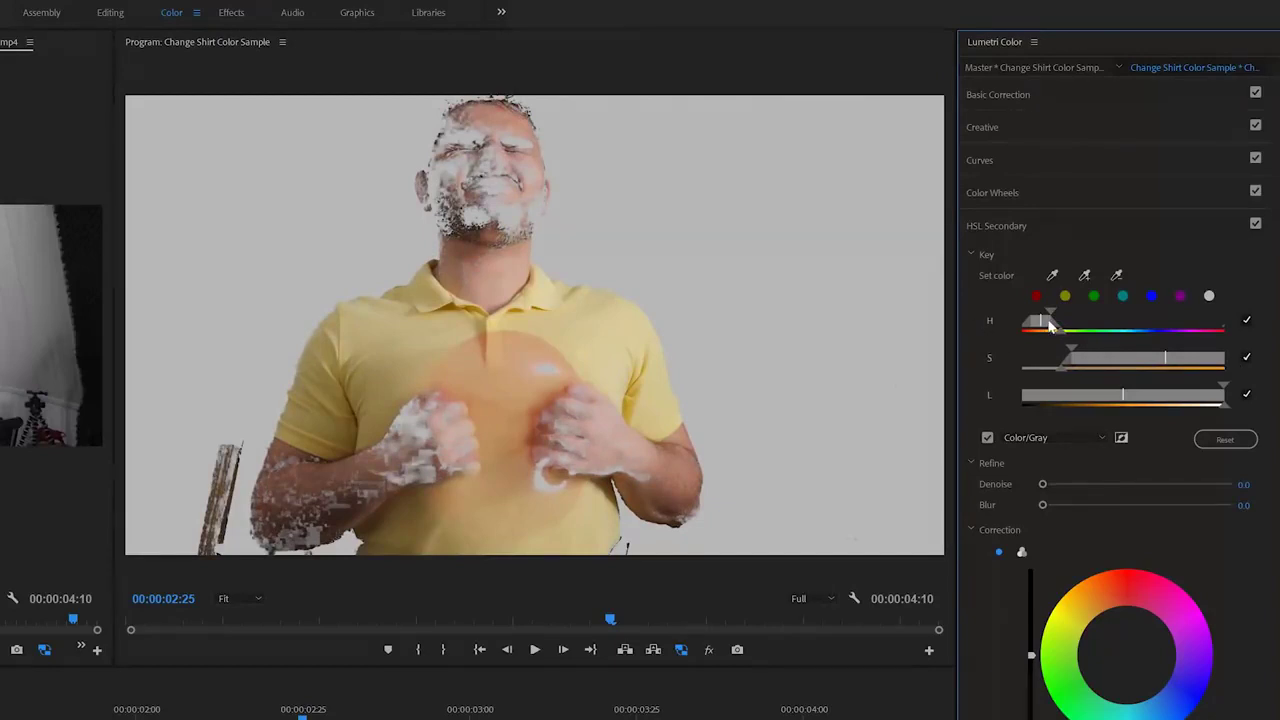
mouse_move(1048, 326)
left_mouse_down()
mouse_move(1030, 337)
mouse_move(1060, 326)
left_mouse_up()
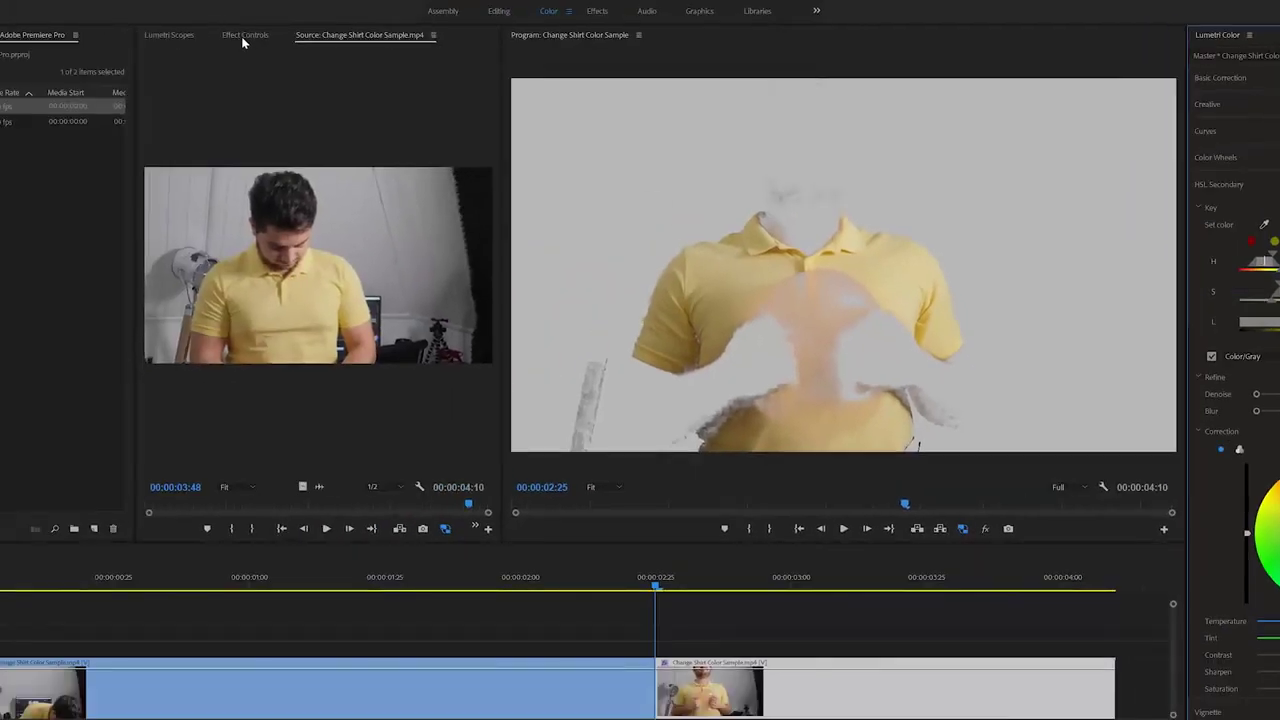
Step: Select Lumetri Color in Effect Controls and start a free-draw bezier mask at the shirt's lower left
left_click(241, 36)
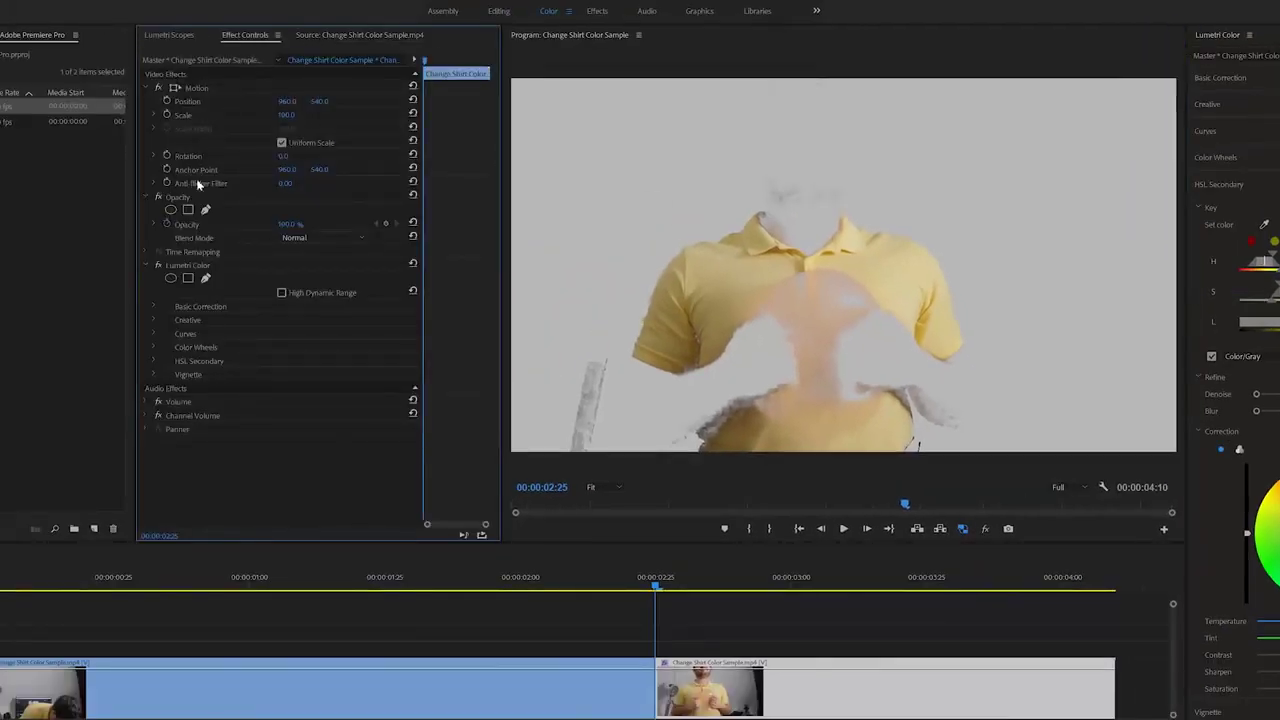
left_click(177, 267)
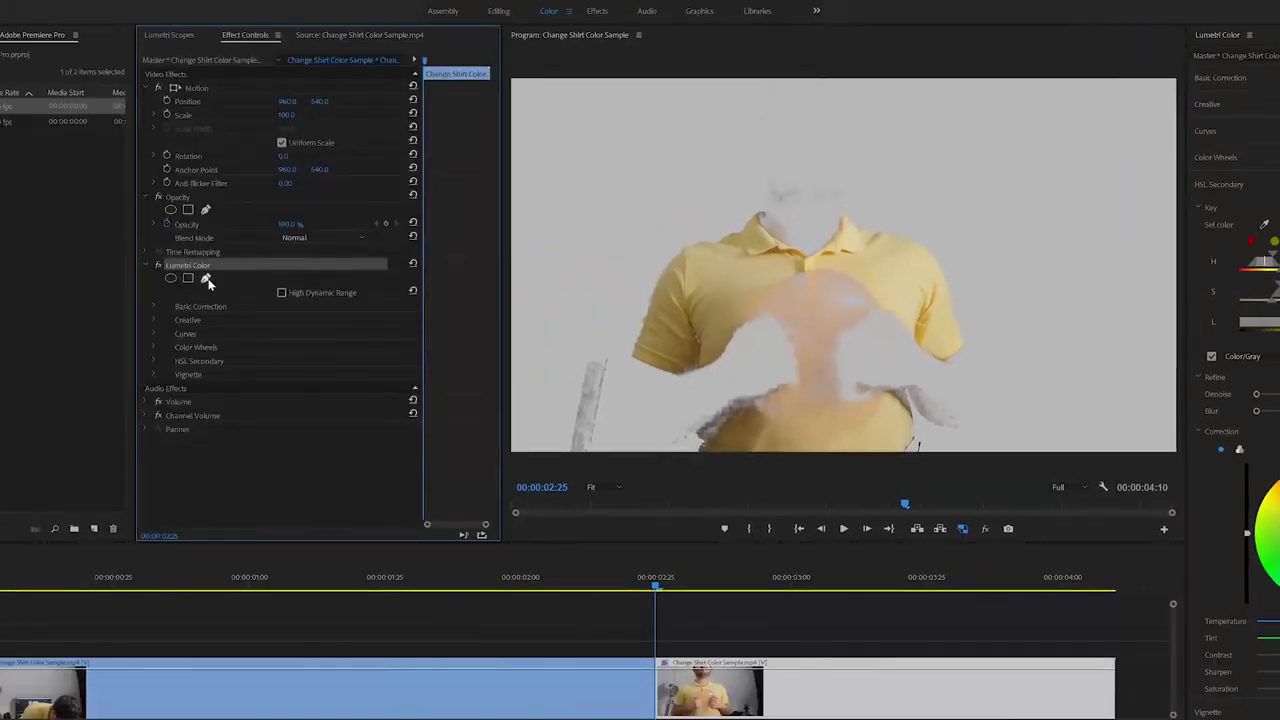
left_click(205, 280)
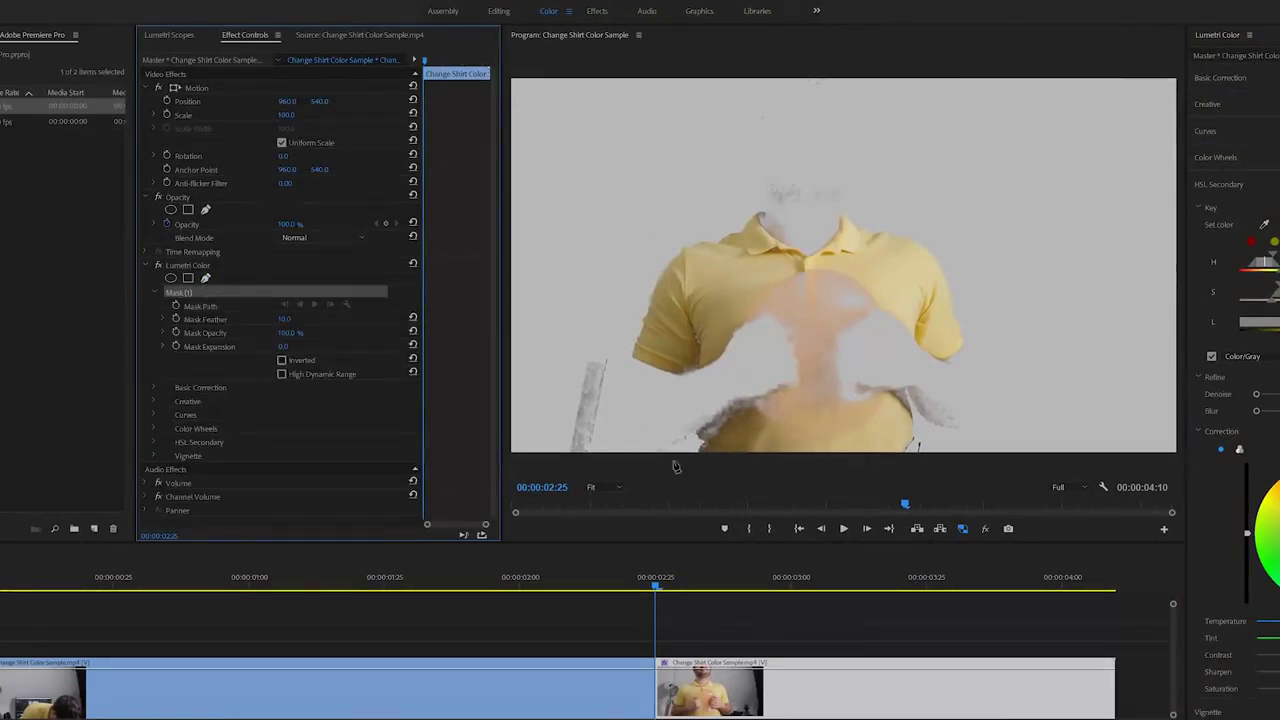
left_click_drag(681, 461, 627, 371)
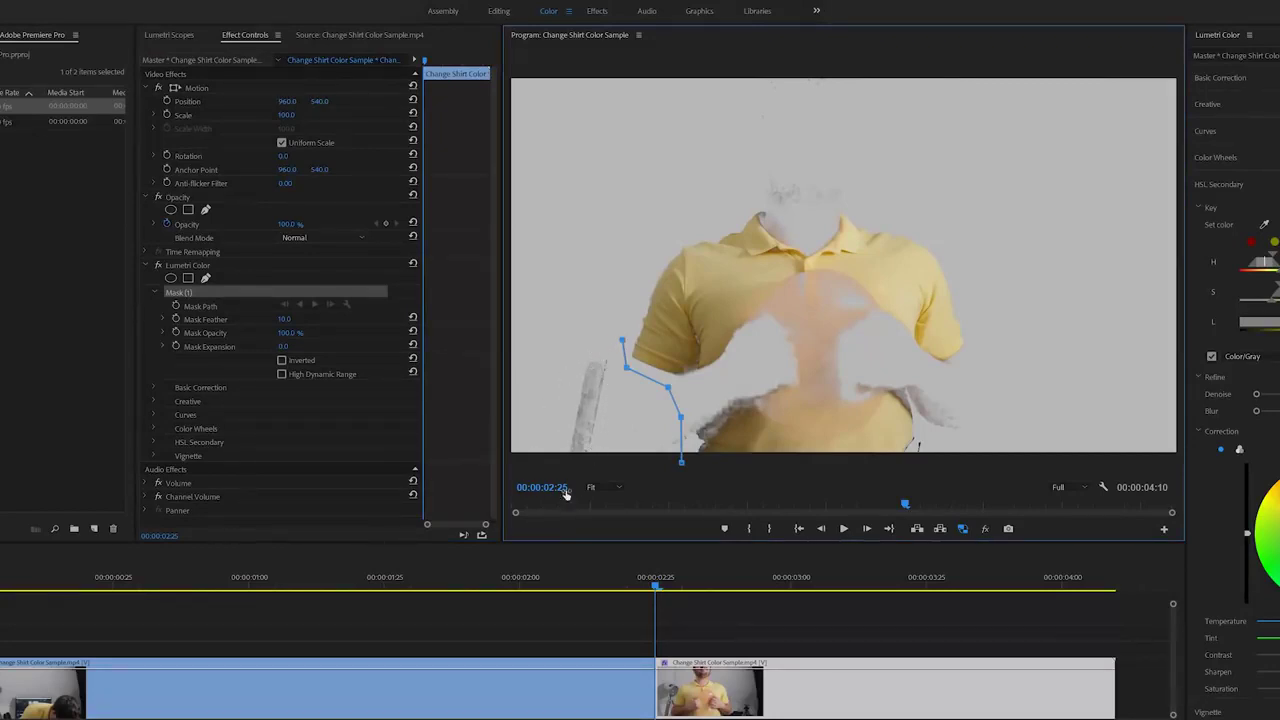
Step: Place mask points up the left sleeve, across the shoulder and along the collar
left_click(656, 256)
left_click(693, 224)
left_click(721, 218)
left_click(758, 204)
left_click(795, 204)
left_click(806, 237)
left_click(855, 200)
left_click_drag(797, 206, 774, 210)
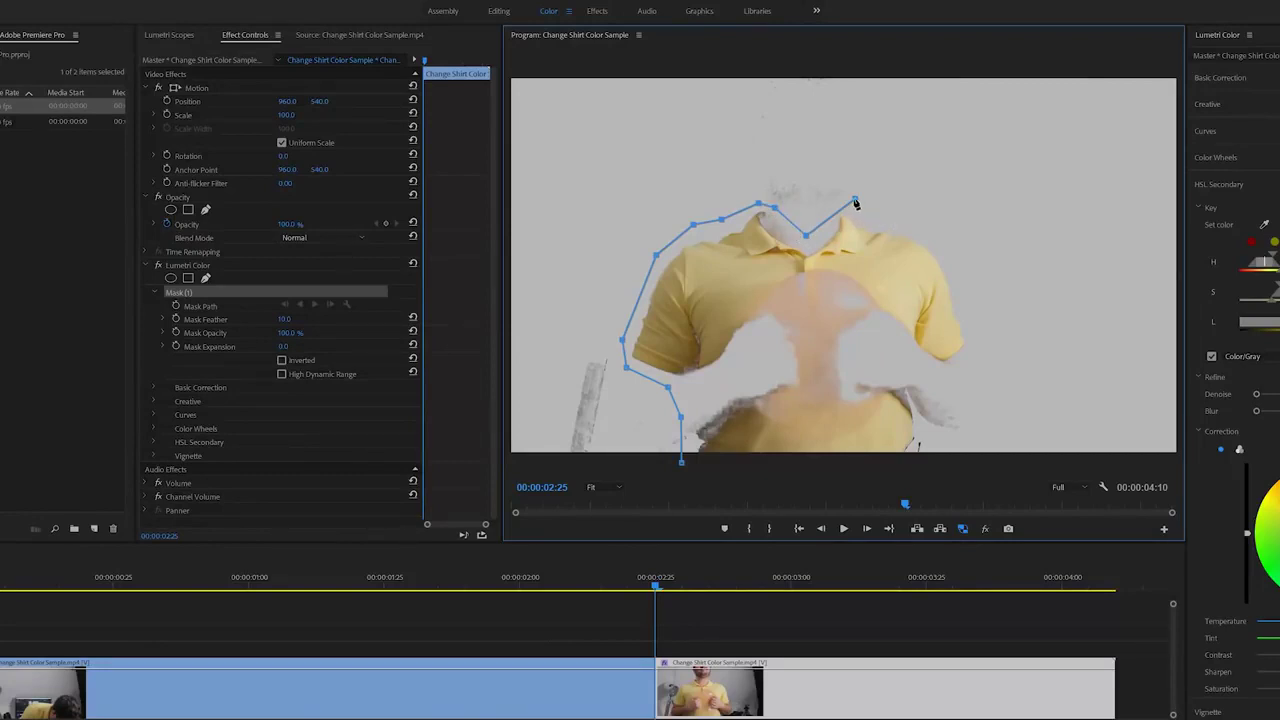
Step: Trace the right shoulder, sleeve and side, then close the mask around the shirt
left_click(958, 243)
left_click(984, 338)
left_click(958, 374)
left_click(915, 384)
left_click(923, 460)
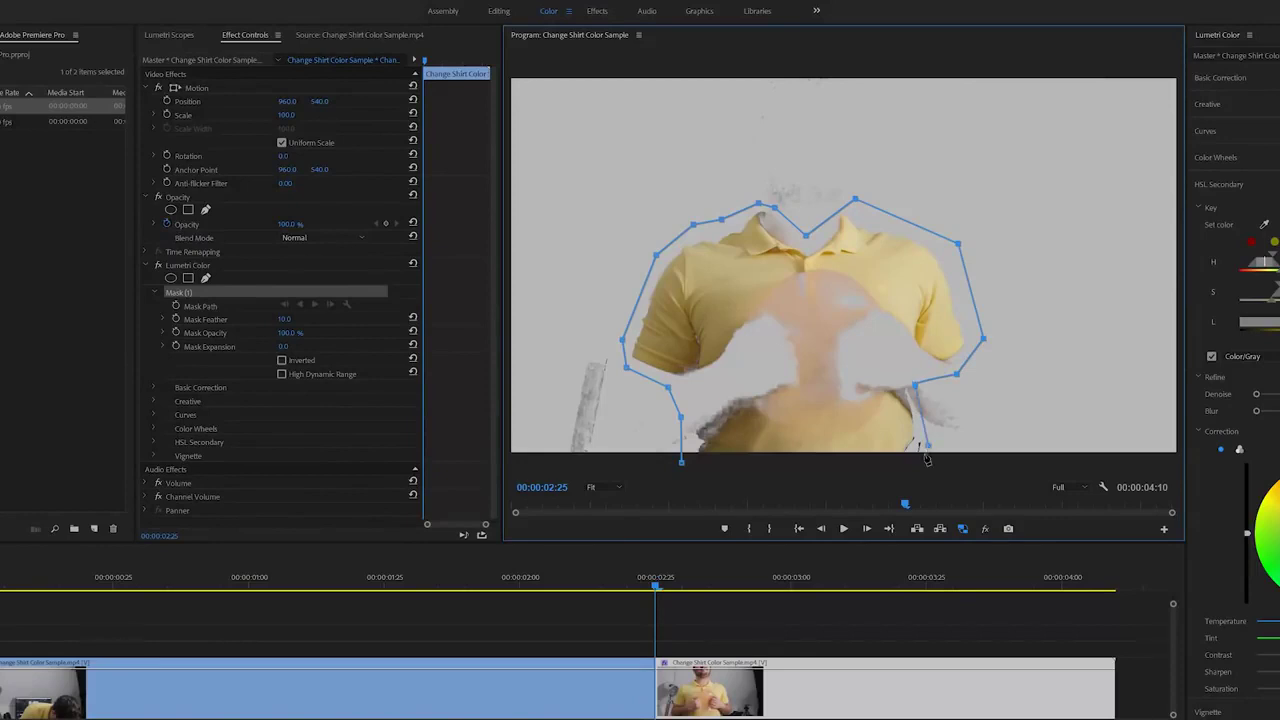
left_click(681, 462)
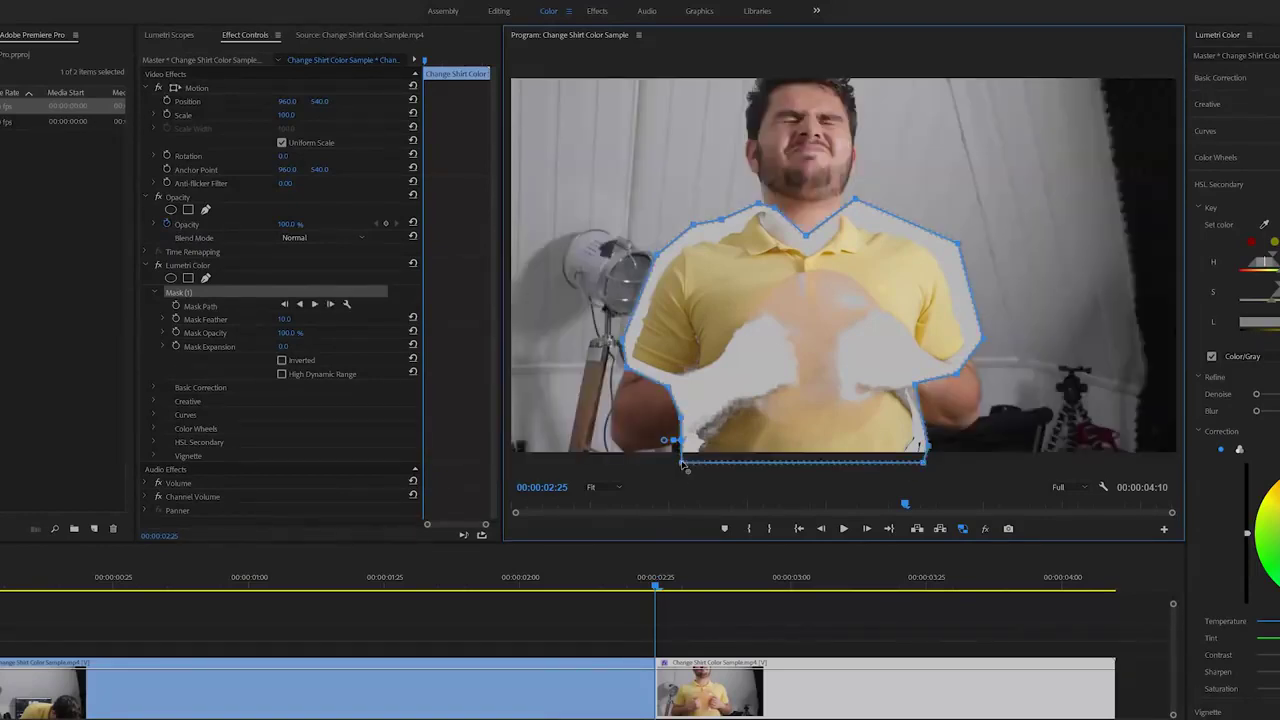
Step: Track the shirt mask forward, then pull its left-edge point out at 03:21 to fit the shirt
left_click(314, 306)
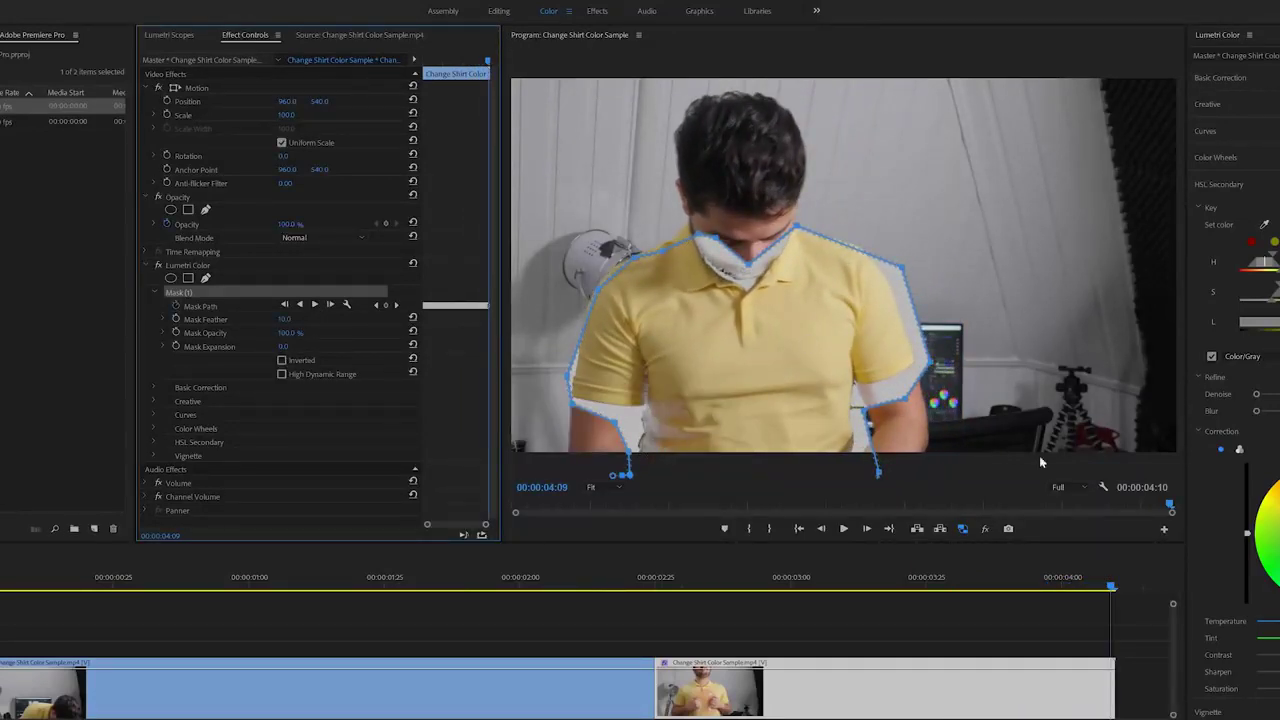
left_click_drag(1172, 509, 1021, 508)
key("Right")
key("Right")
key("Right")
key("Right")
key("Right")
key("Right")
key("Right")
key("Right")
key("Right")
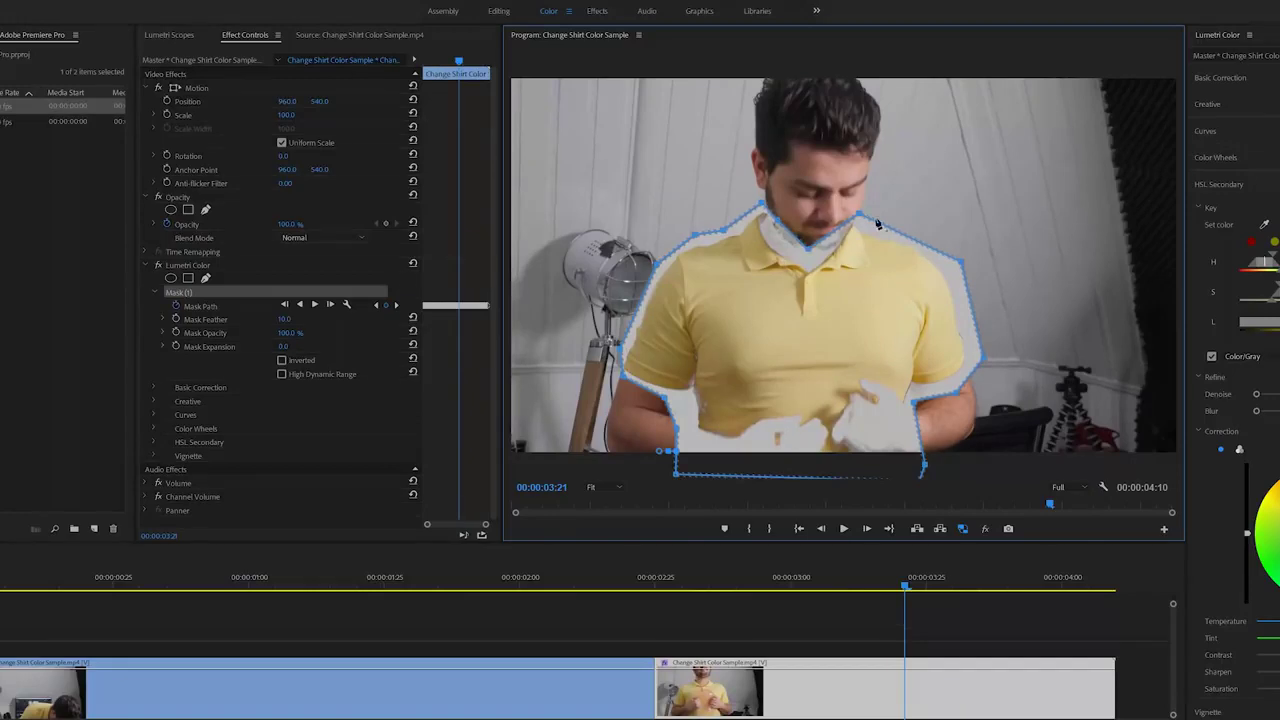
left_click_drag(650, 391, 604, 375)
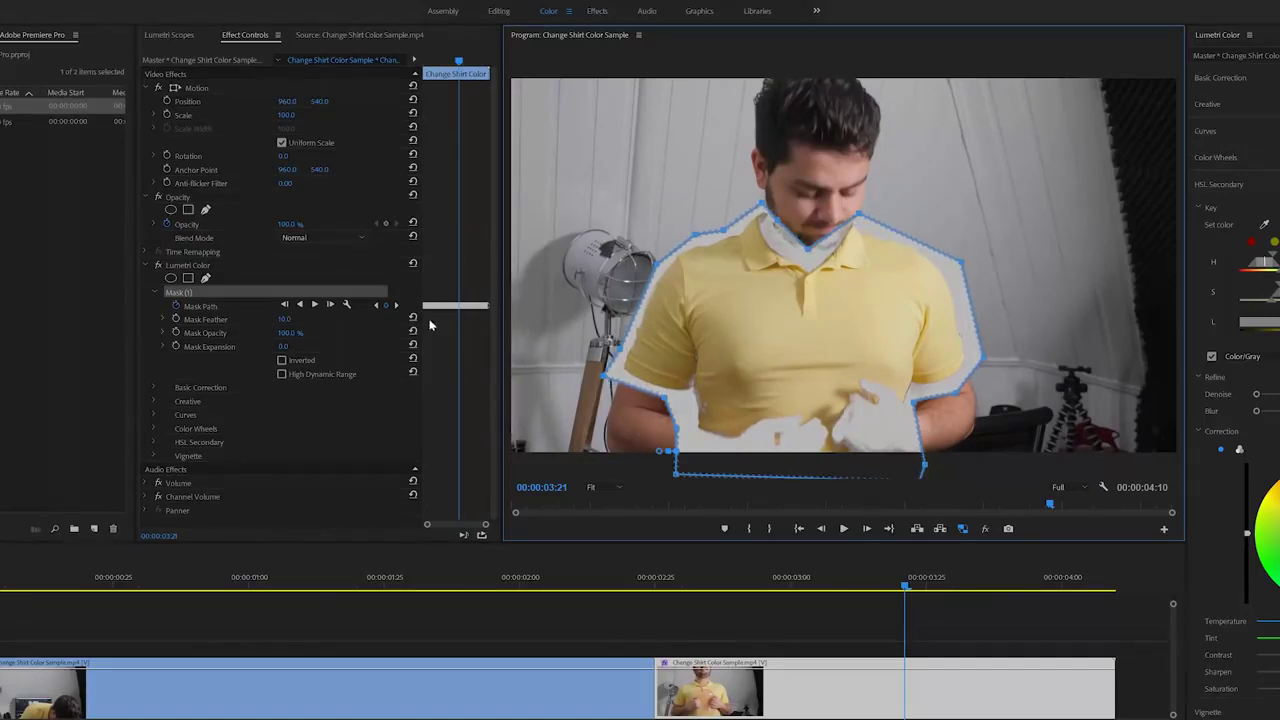
Step: Resume tracking to 03:44 and reposition the mask back onto the shirt at 03:43
left_click(315, 305)
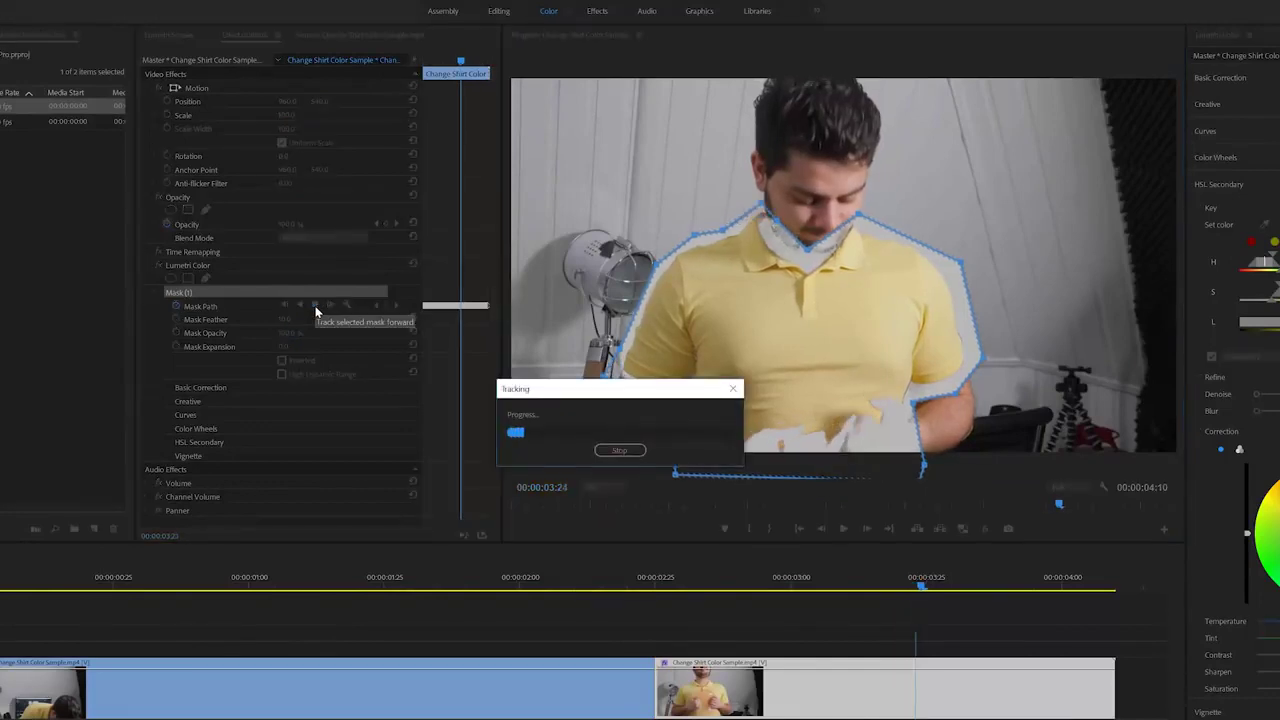
left_click(619, 450)
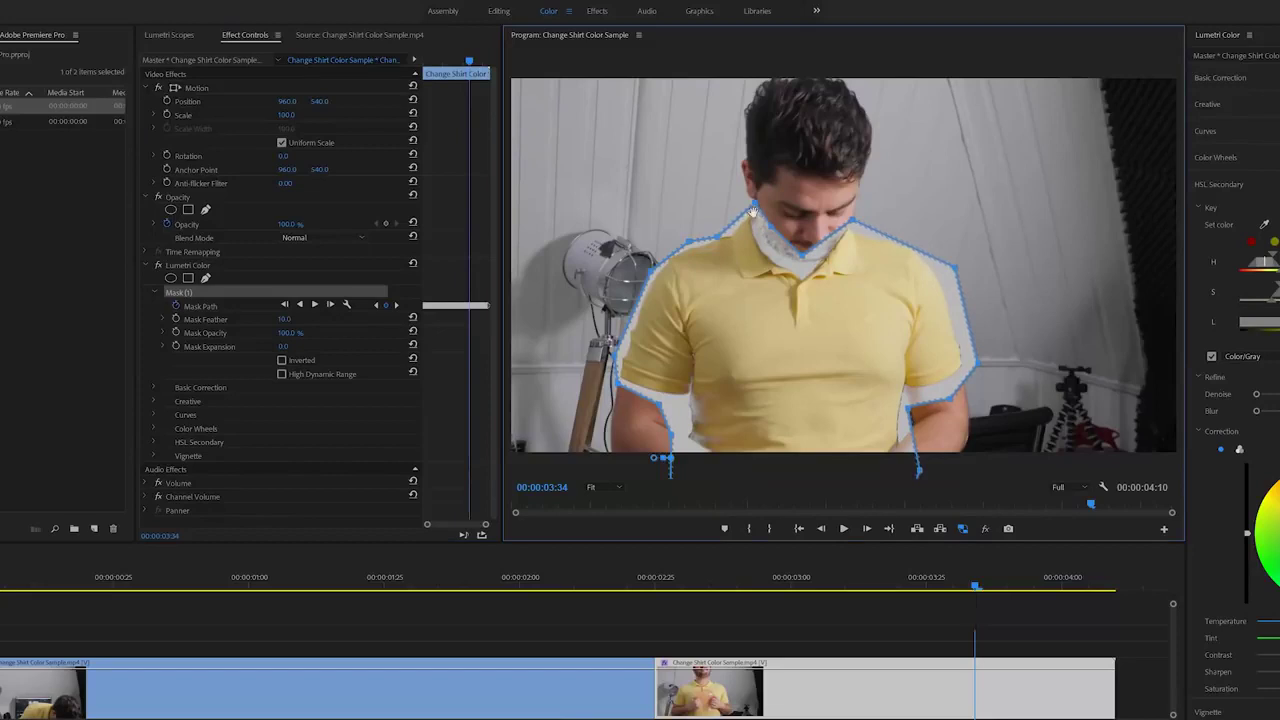
left_click(315, 305)
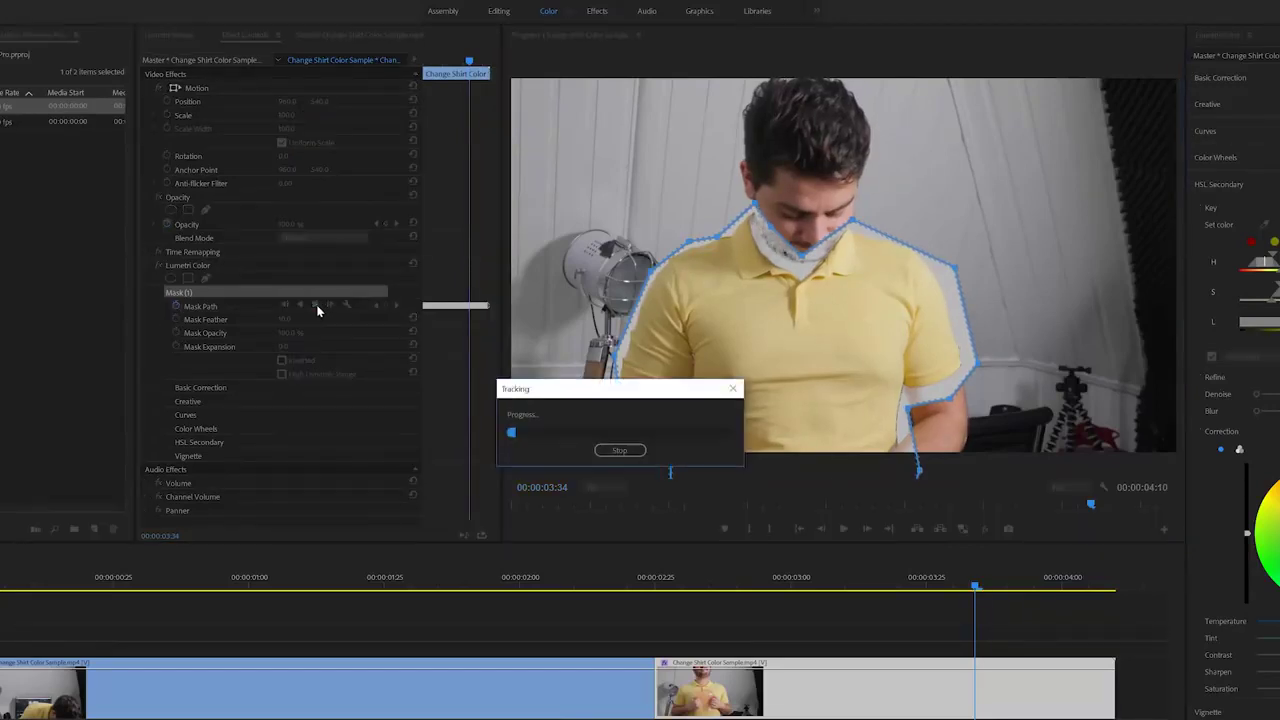
left_click(619, 450)
left_click(730, 230)
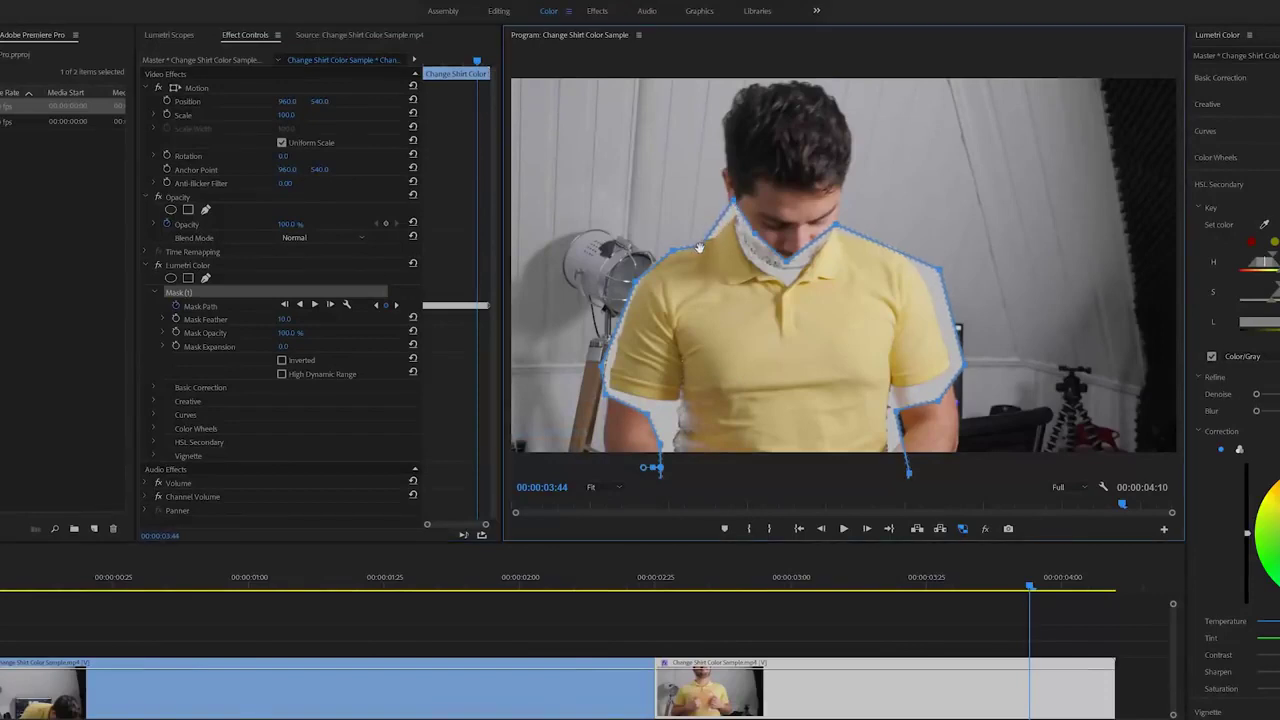
left_click(820, 529)
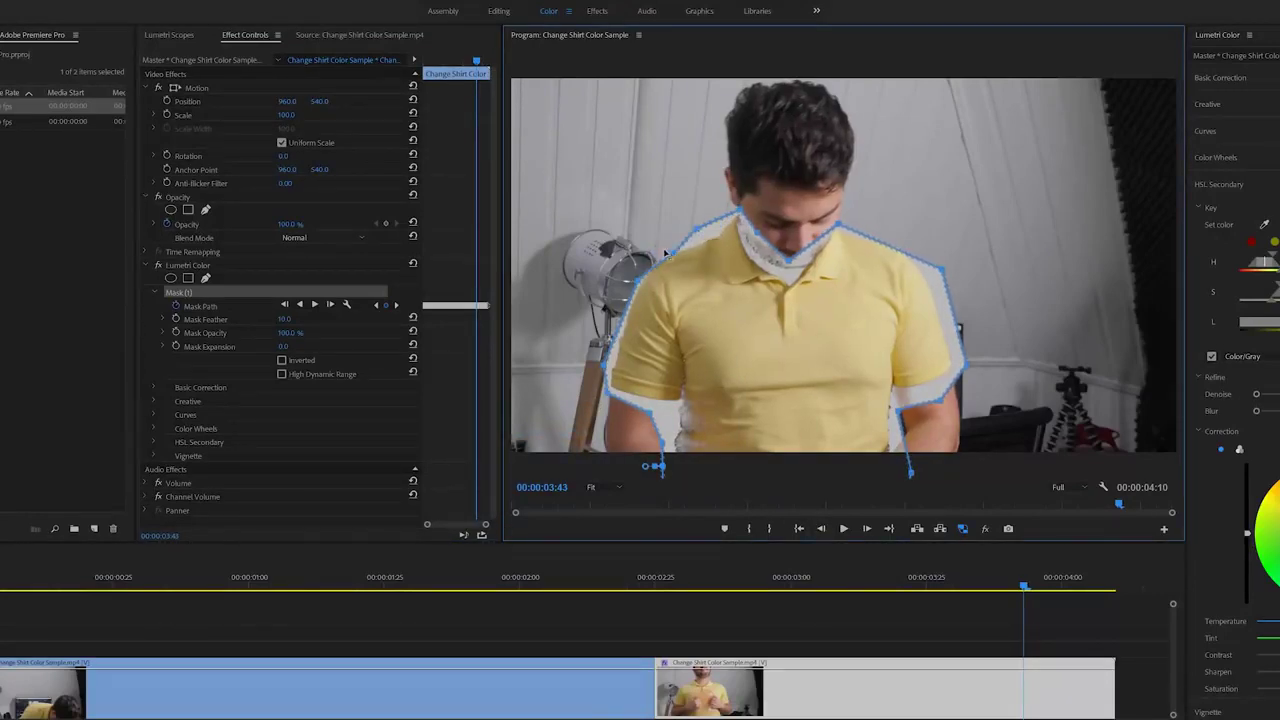
left_click_drag(640, 283, 634, 289)
left_click_drag(945, 272, 926, 243)
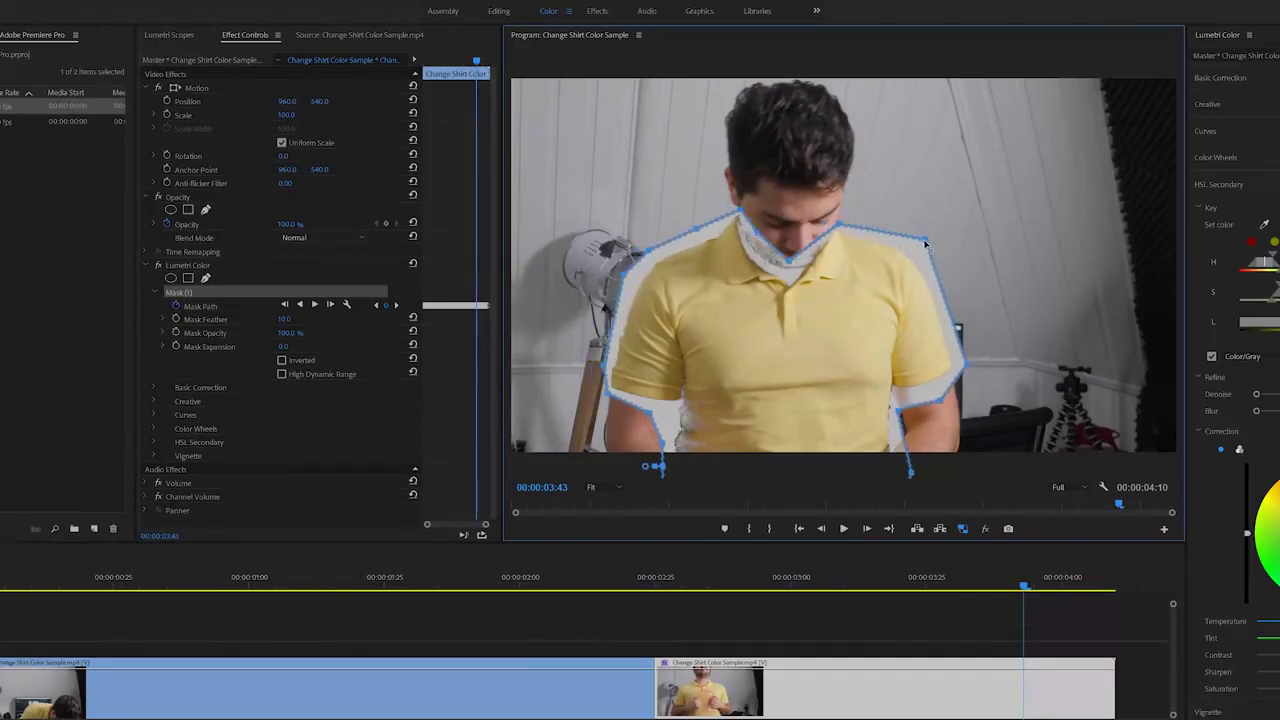
Step: Track on to 04:06 and reshape the collar and shoulder mask points through 04:05
left_click(314, 306)
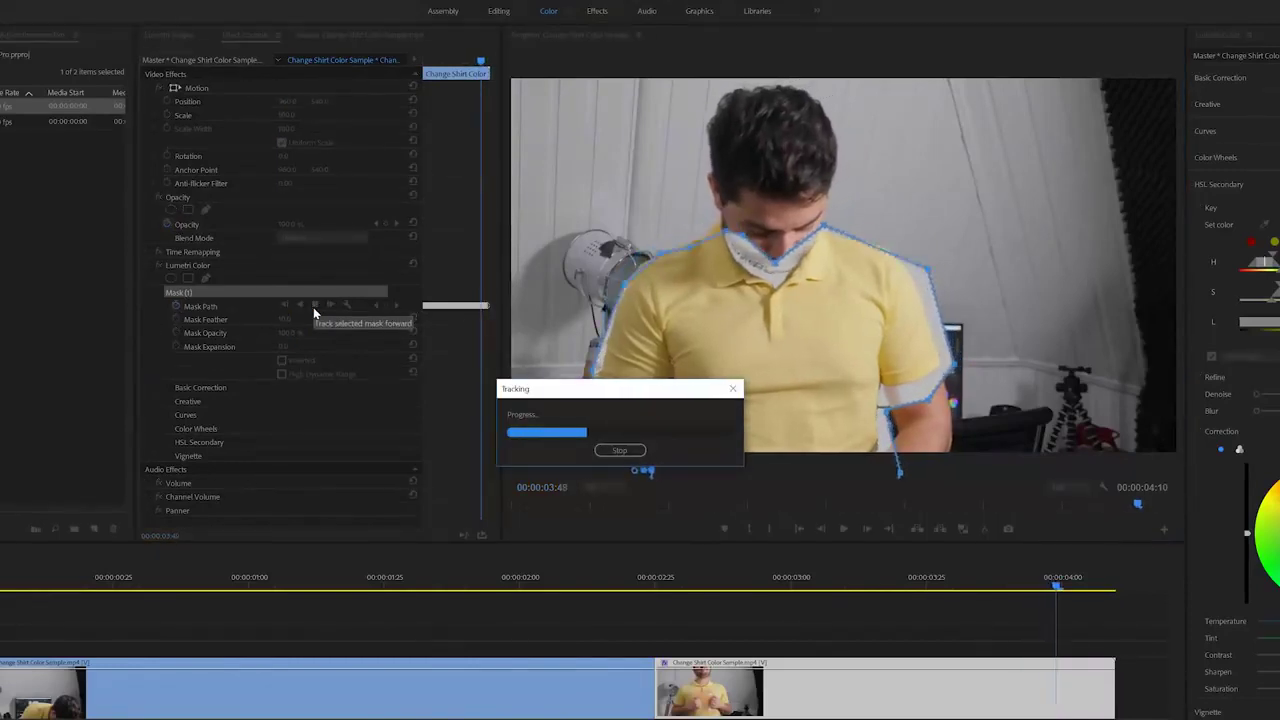
left_click(620, 450)
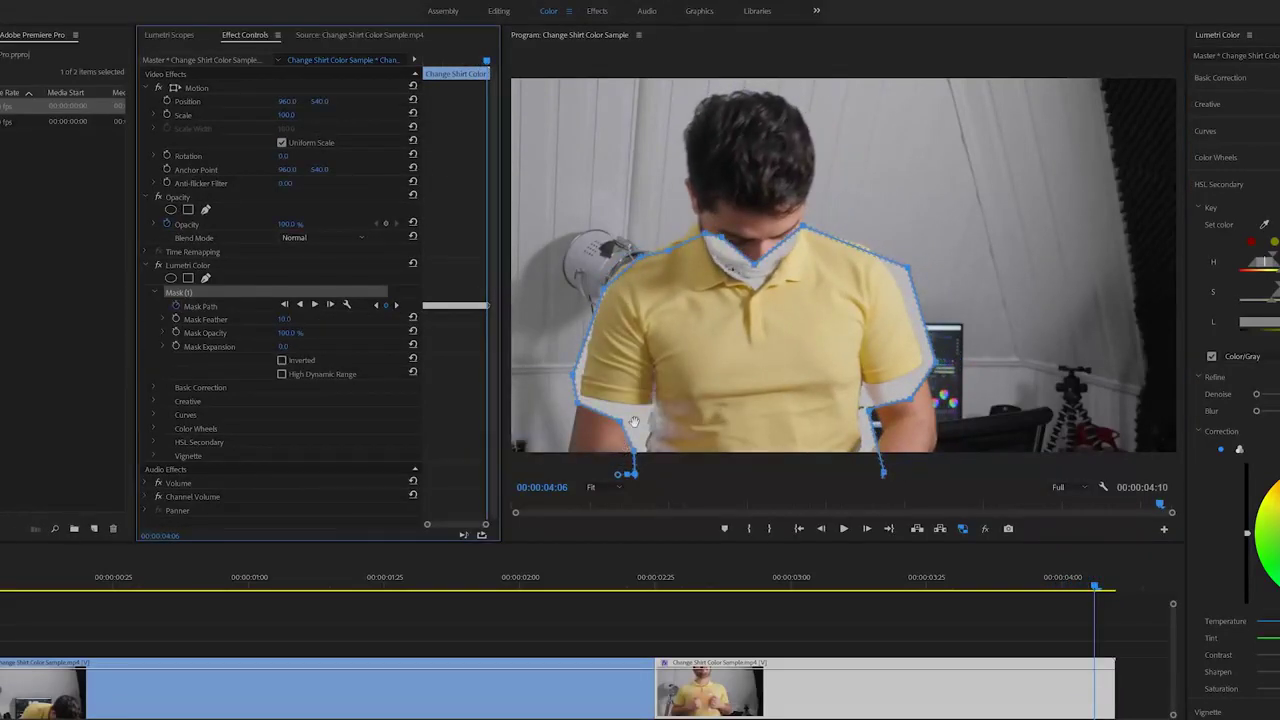
left_click_drag(705, 234, 709, 215)
left_click(672, 215)
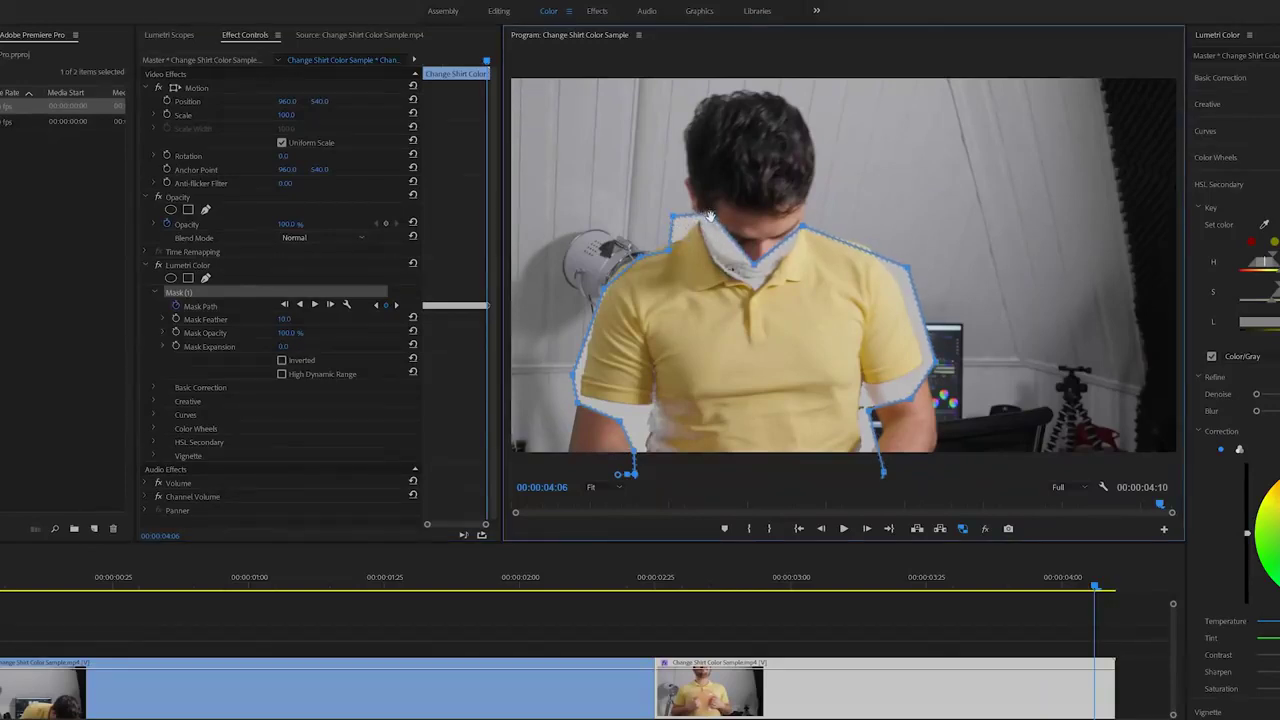
left_click(642, 245)
left_click(602, 263)
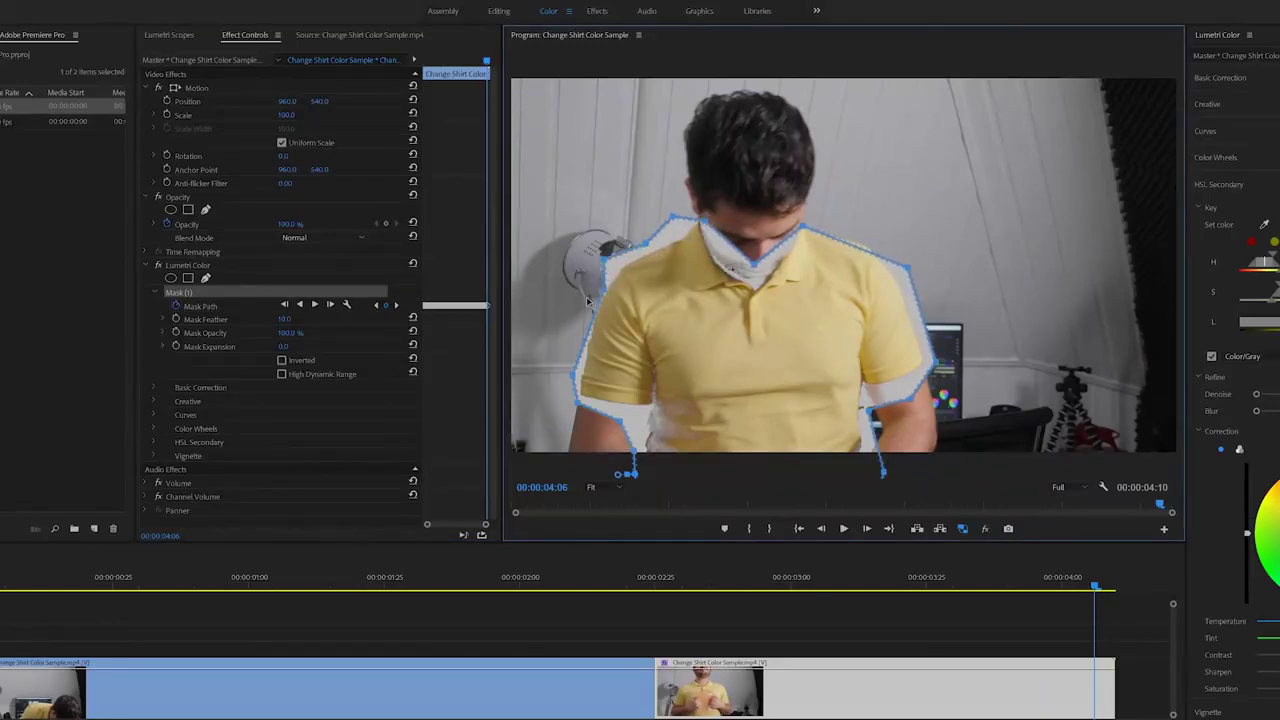
left_click_drag(905, 268, 884, 236)
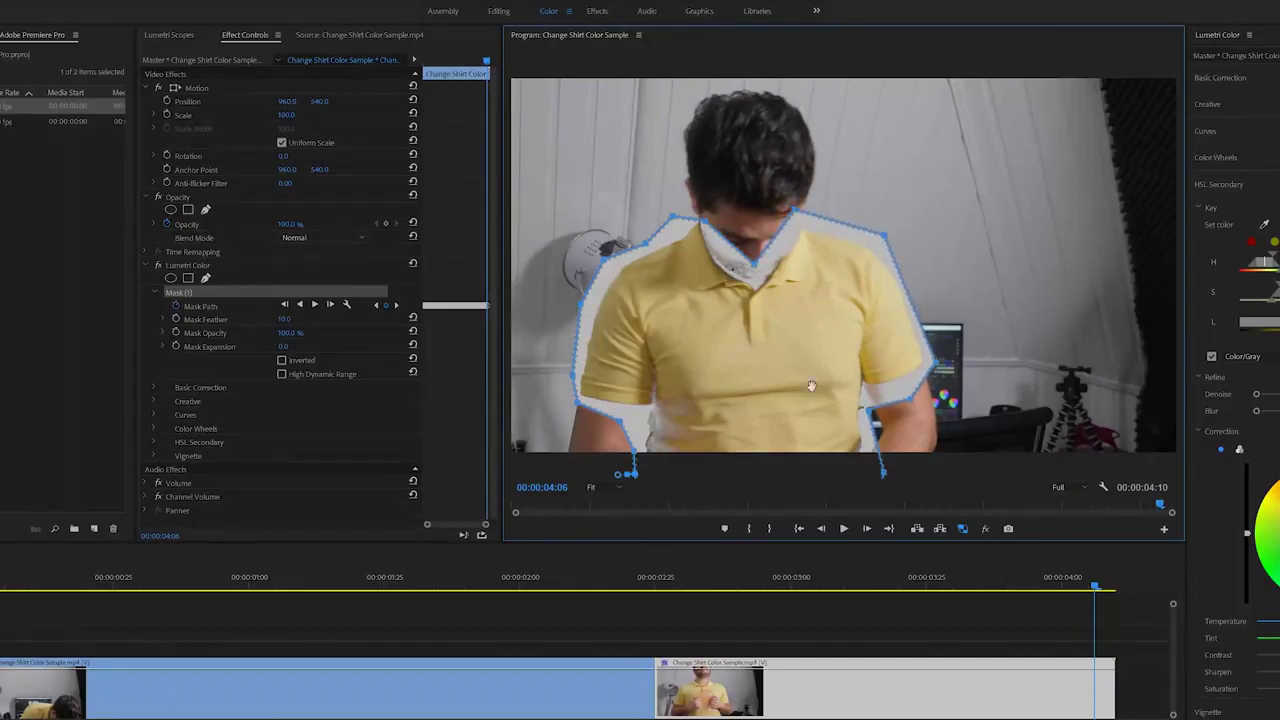
left_click(821, 528)
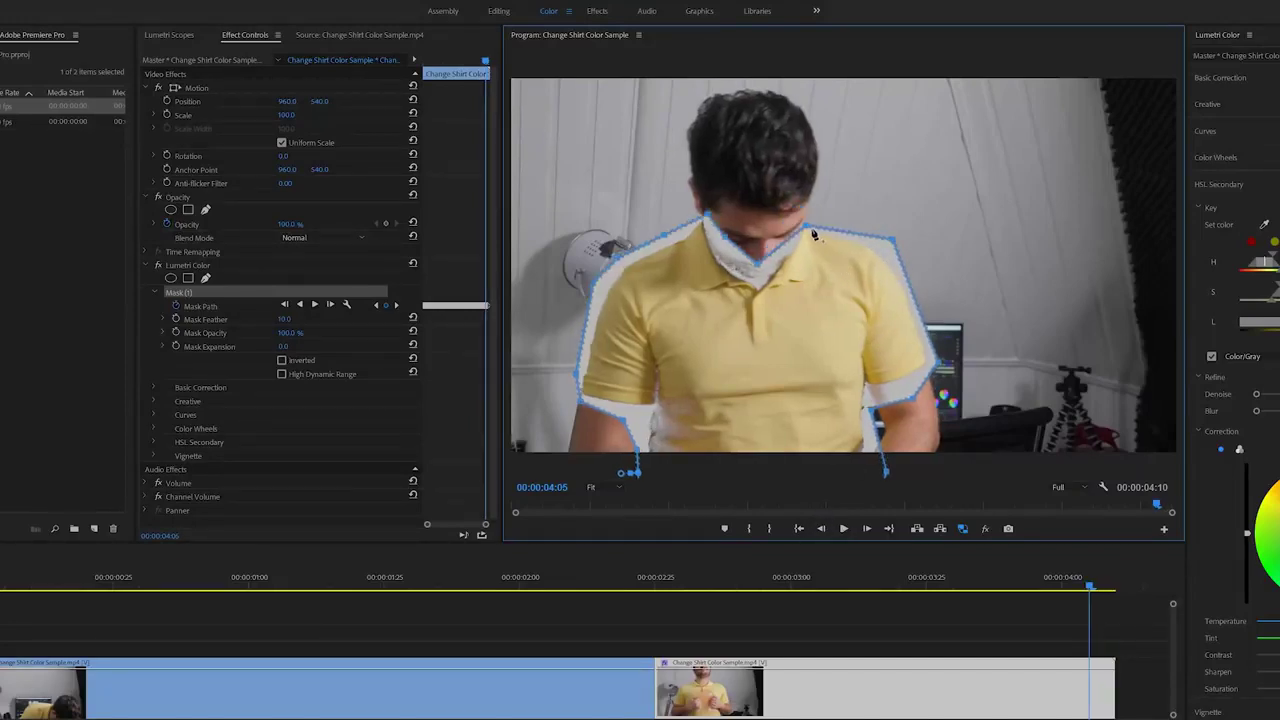
left_click_drag(808, 229, 806, 216)
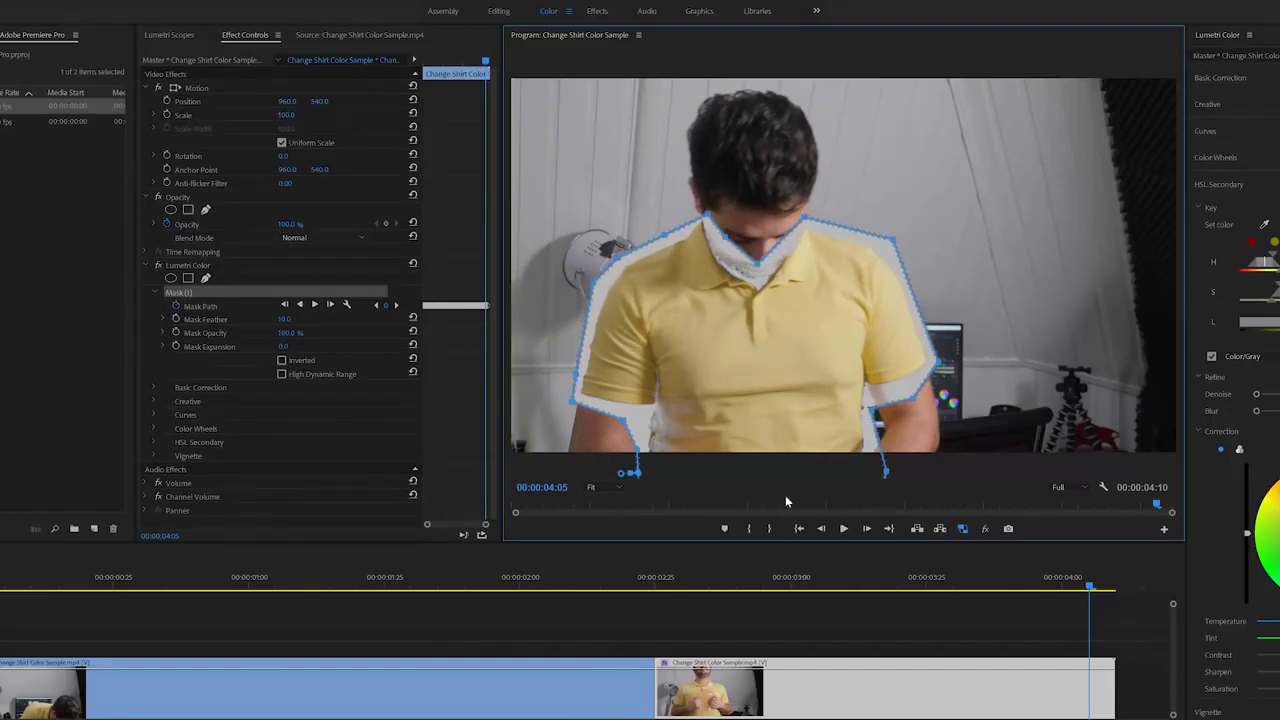
Step: Track the mask to the clip end, narrow the hue range, and turn off Color/Gray preview
left_click(866, 528)
left_click(315, 303)
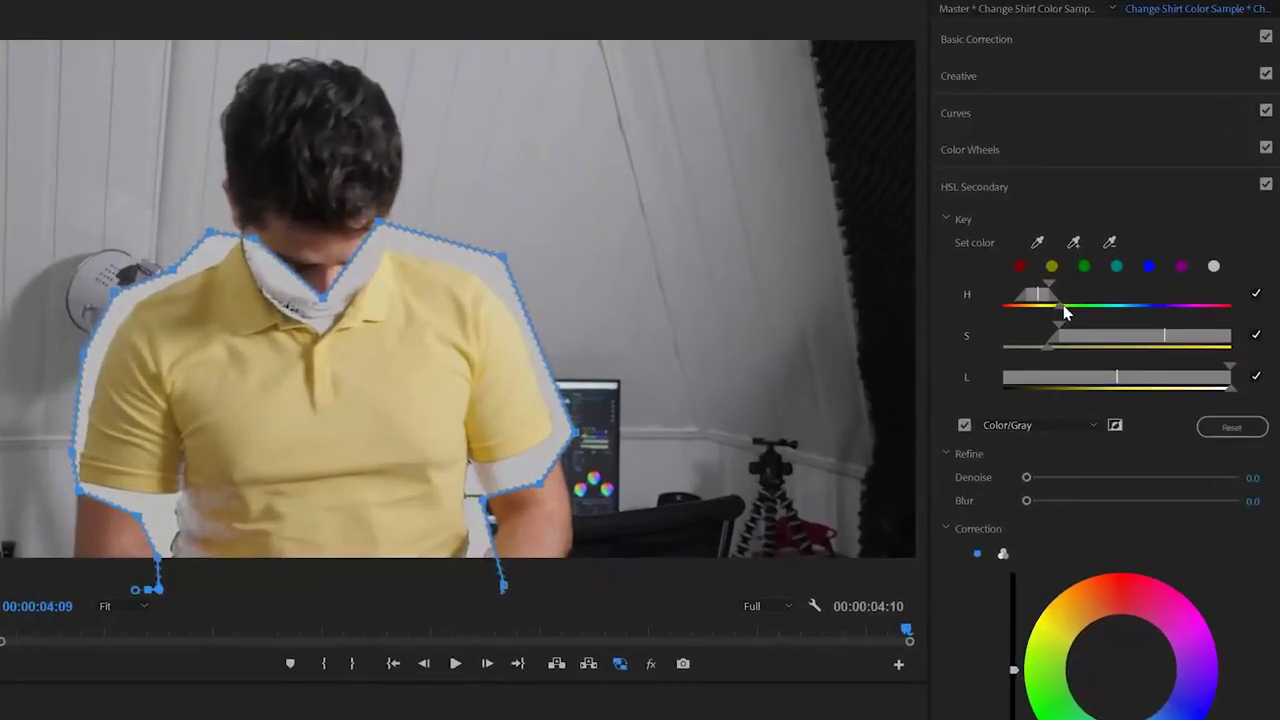
left_click_drag(1062, 307, 1053, 307)
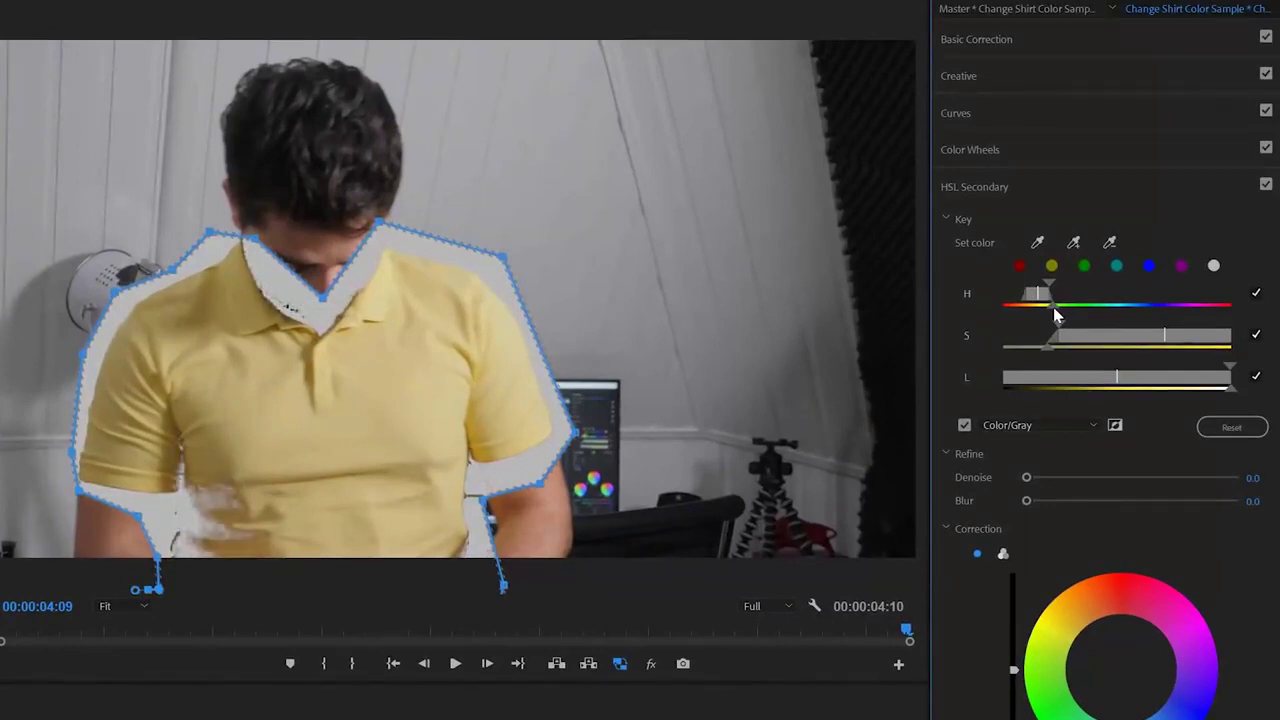
left_click_drag(1053, 307, 1055, 313)
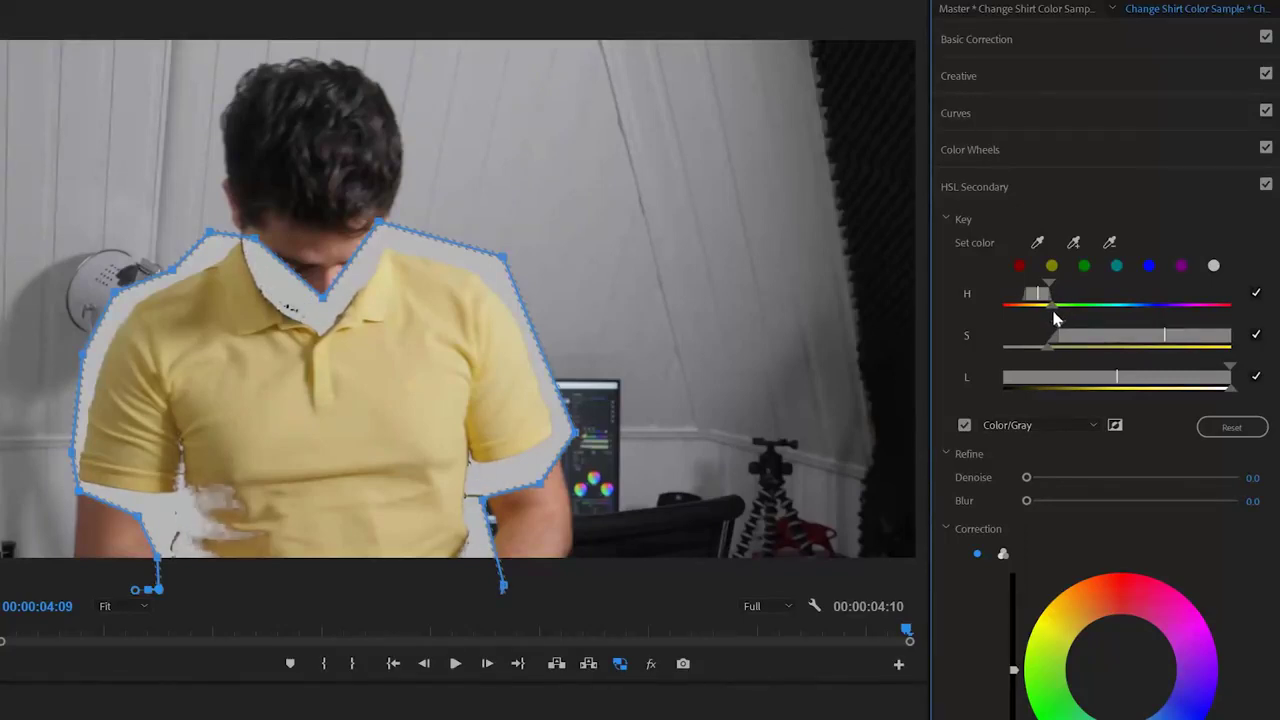
left_click_drag(75, 497, 81, 512)
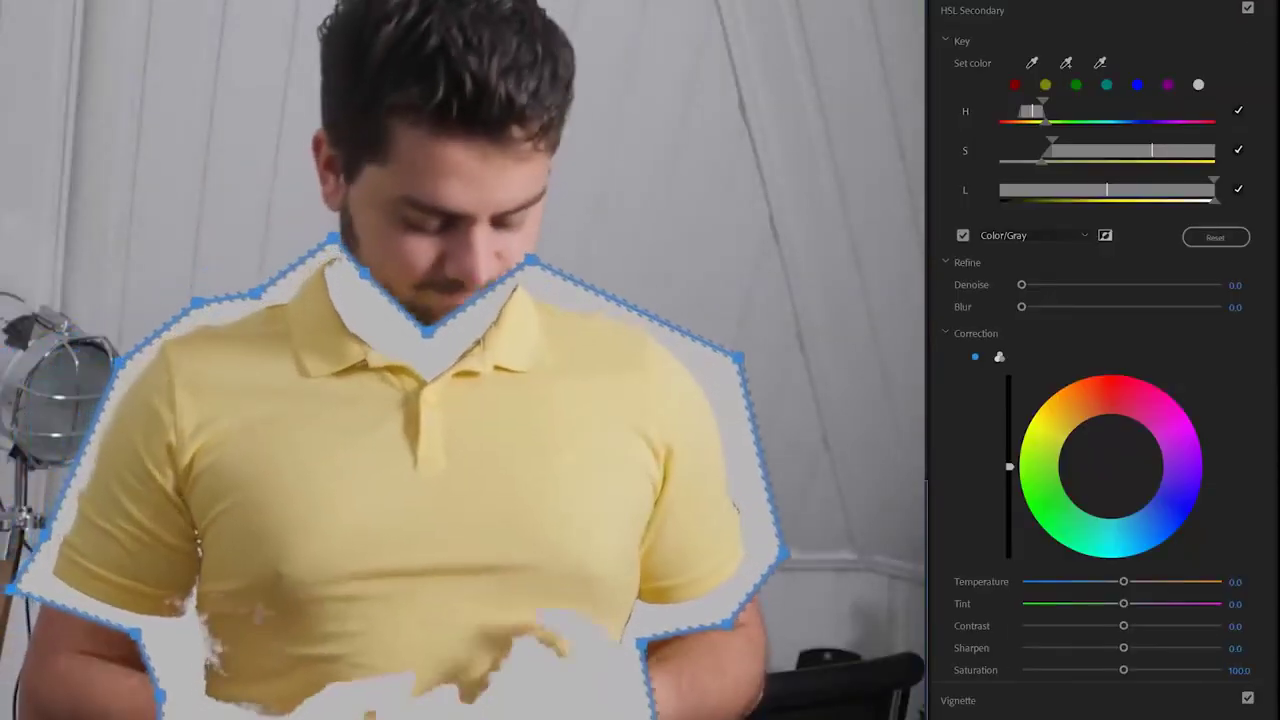
left_click(962, 236)
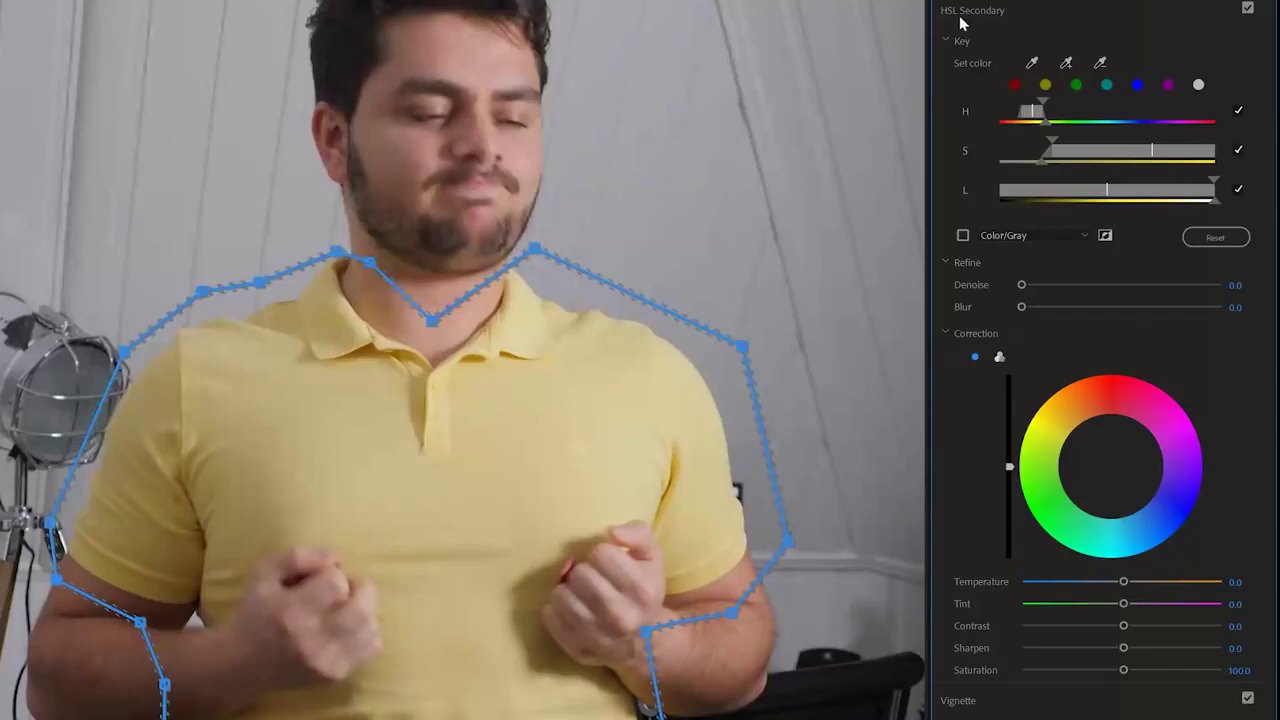
Step: Switch HSL Secondary Correction to three-way wheels and darken the shirt's shadows, midtones and highlights
left_click(999, 357)
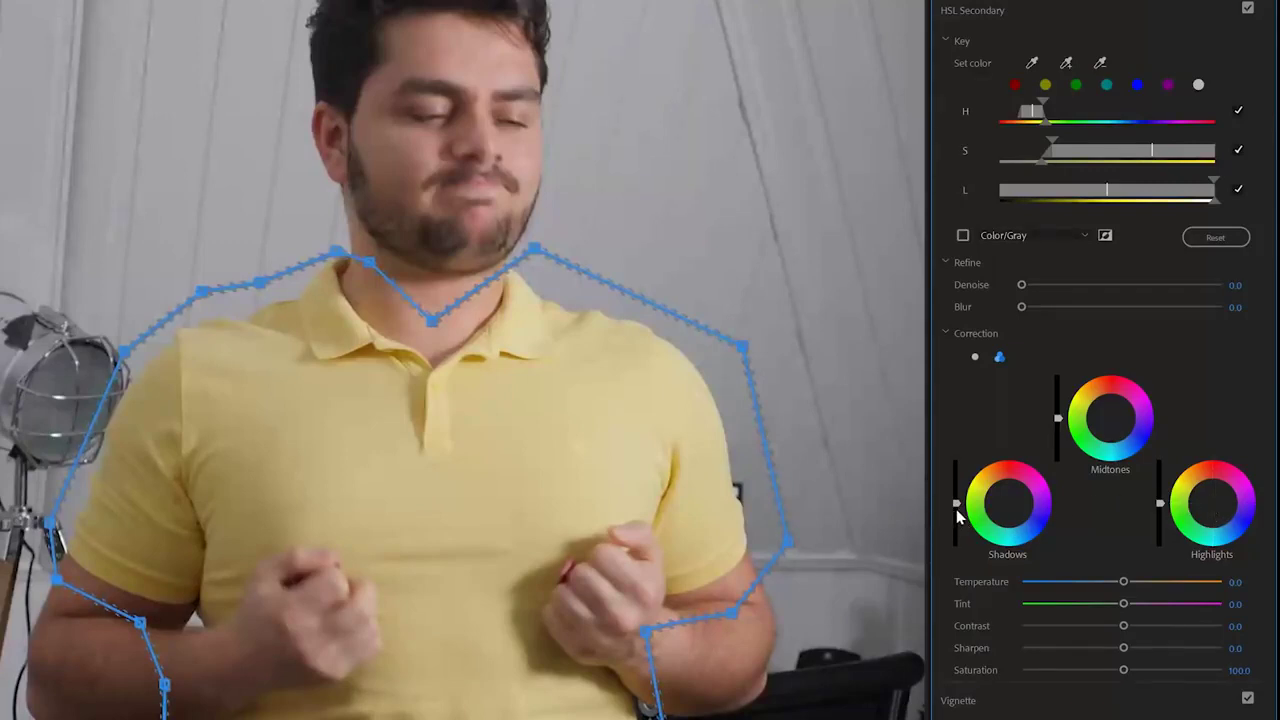
left_click_drag(957, 503, 957, 533)
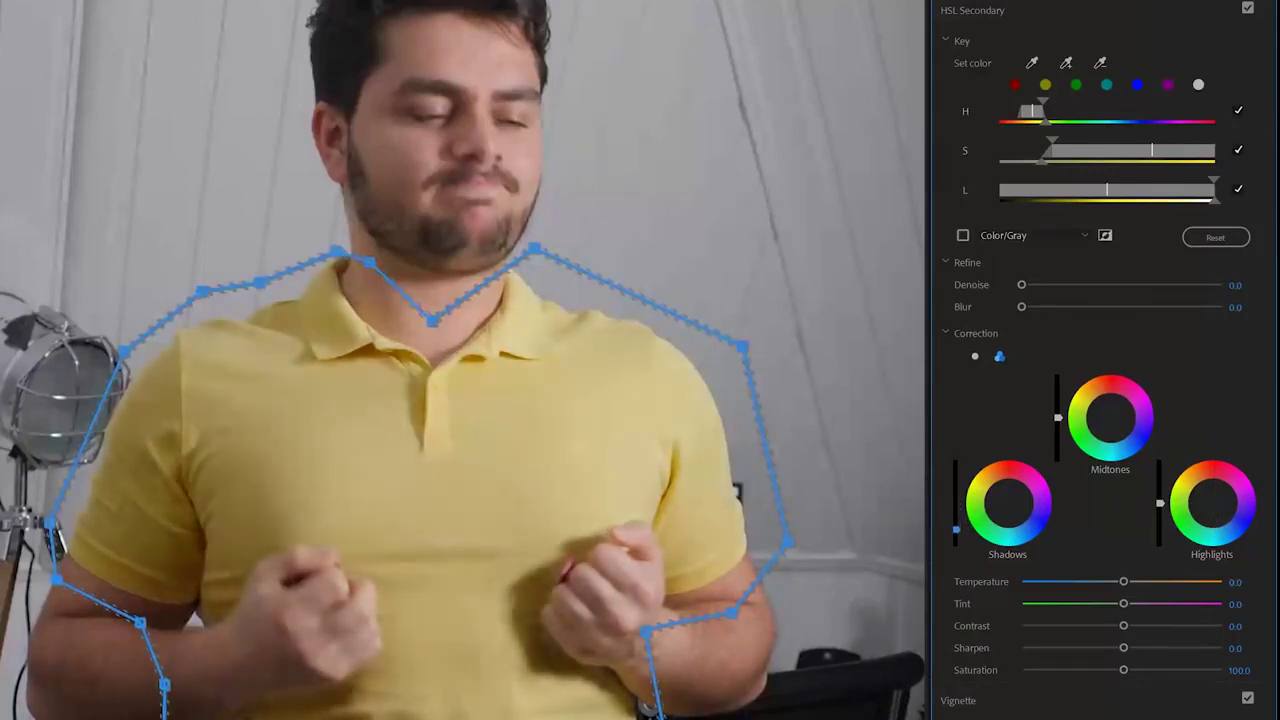
left_click_drag(1058, 420, 1058, 440)
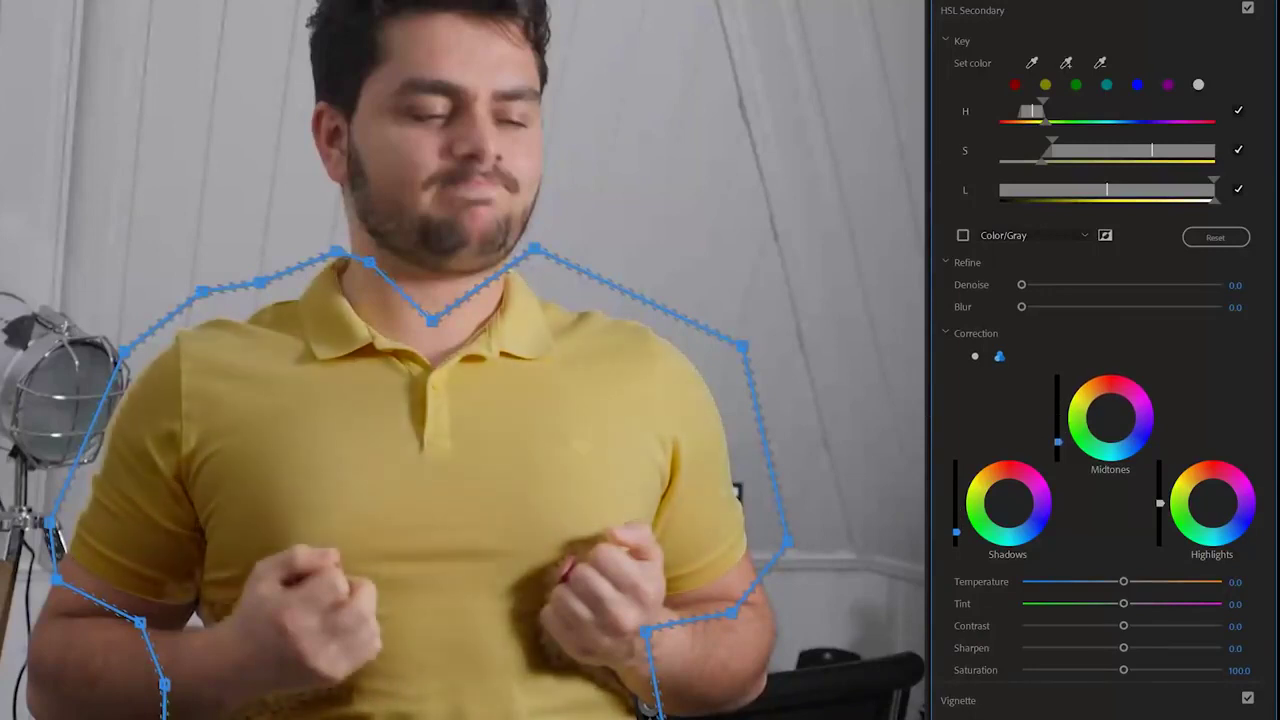
left_click_drag(1161, 504, 1161, 525)
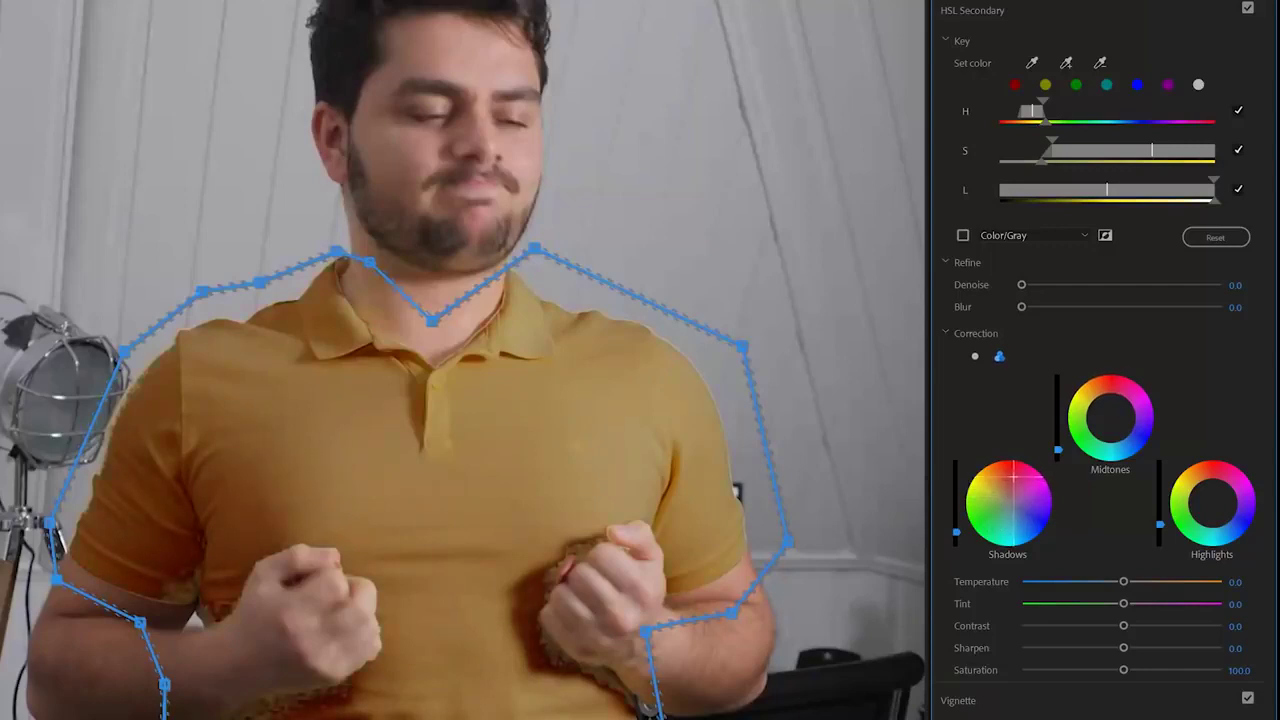
Step: Push the shirt's midtones toward orange and tint its highlights orange-red, fine-tuning highlight brightness
left_click_drag(1110, 420, 1111, 414)
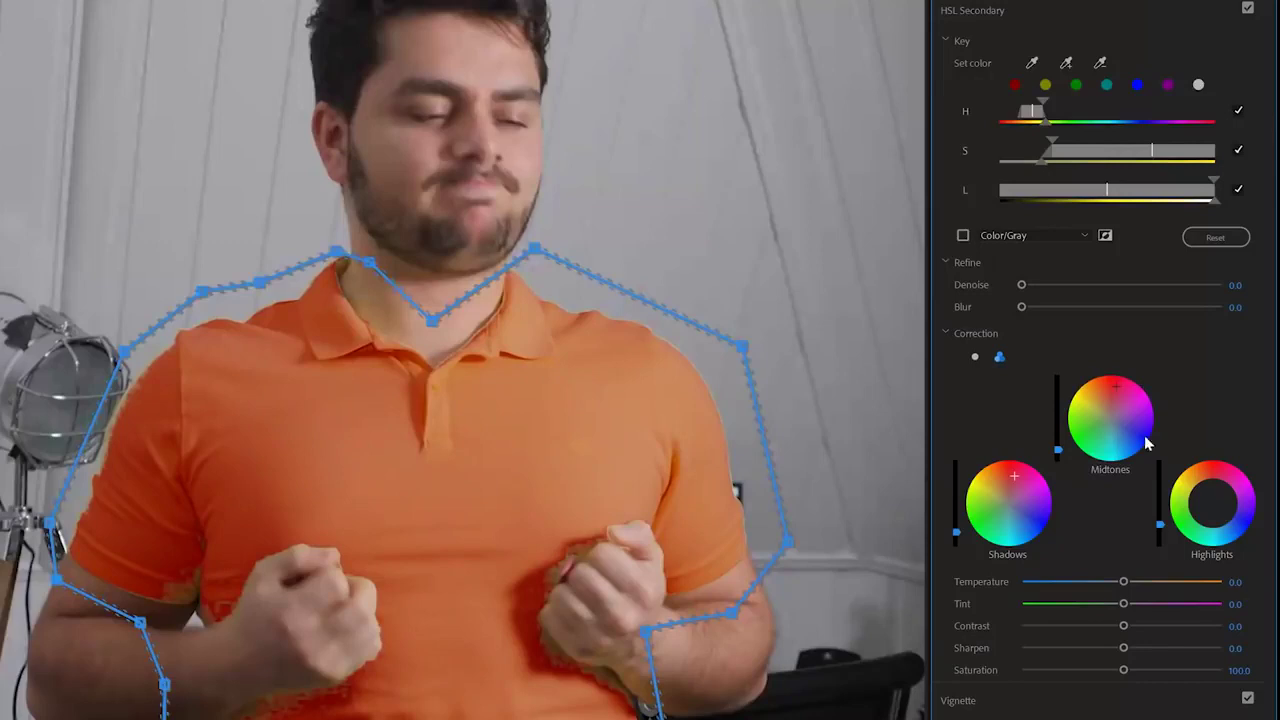
left_click_drag(1217, 499, 1220, 472)
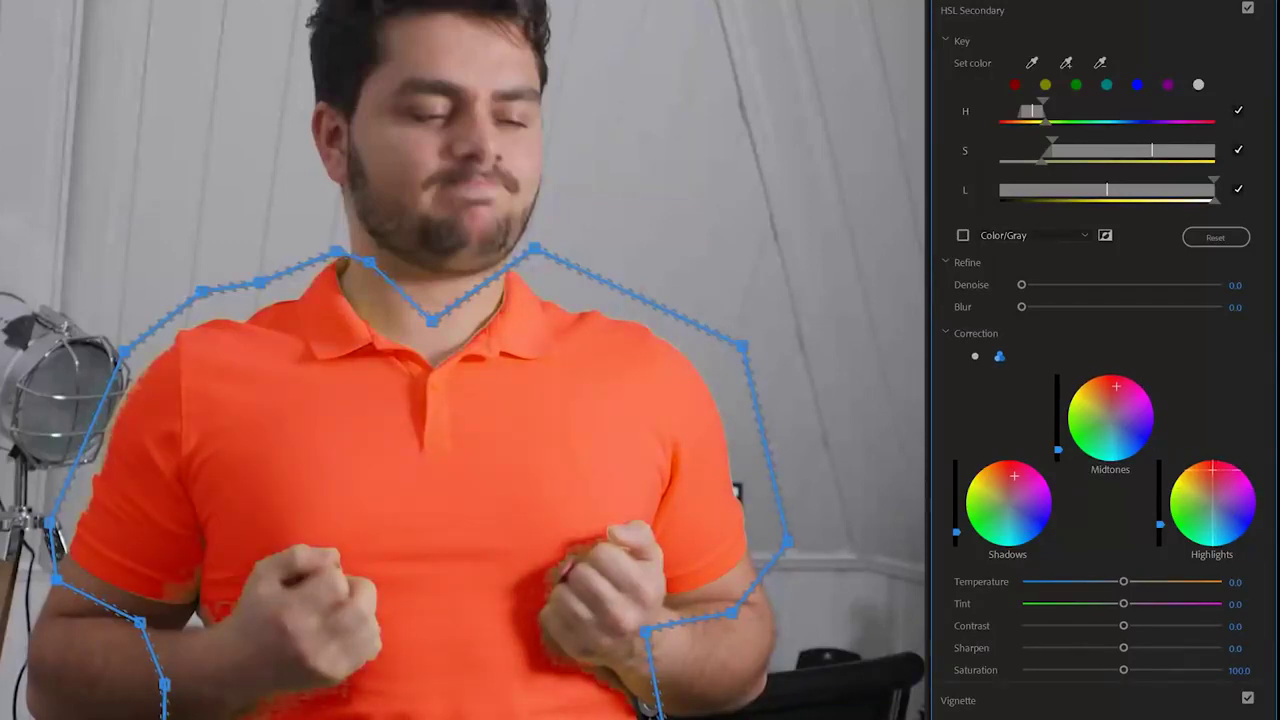
mouse_move(1160, 527)
left_mouse_down()
mouse_move(1160, 545)
mouse_move(1160, 533)
left_mouse_up()
left_click_drag(1110, 416, 1110, 416)
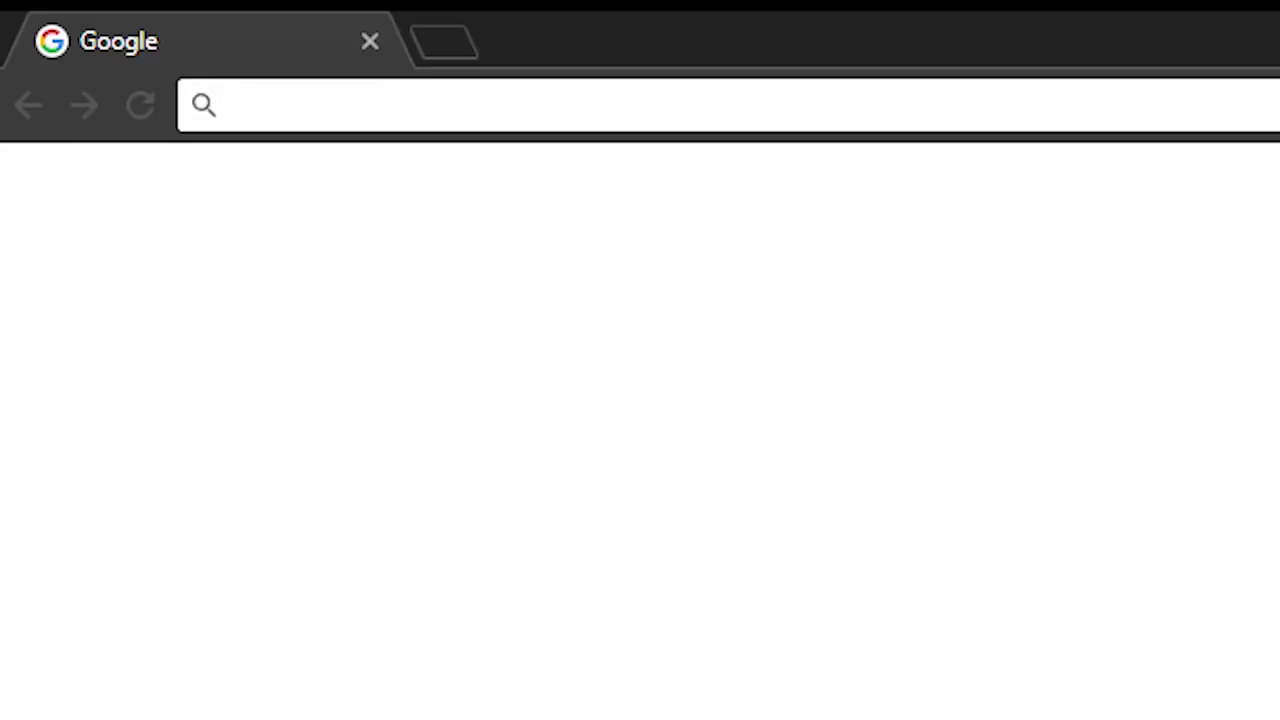
Step: Load toleratedcinematics.com and search the store for 'new year' templates
type("toleratedcinematics.co")
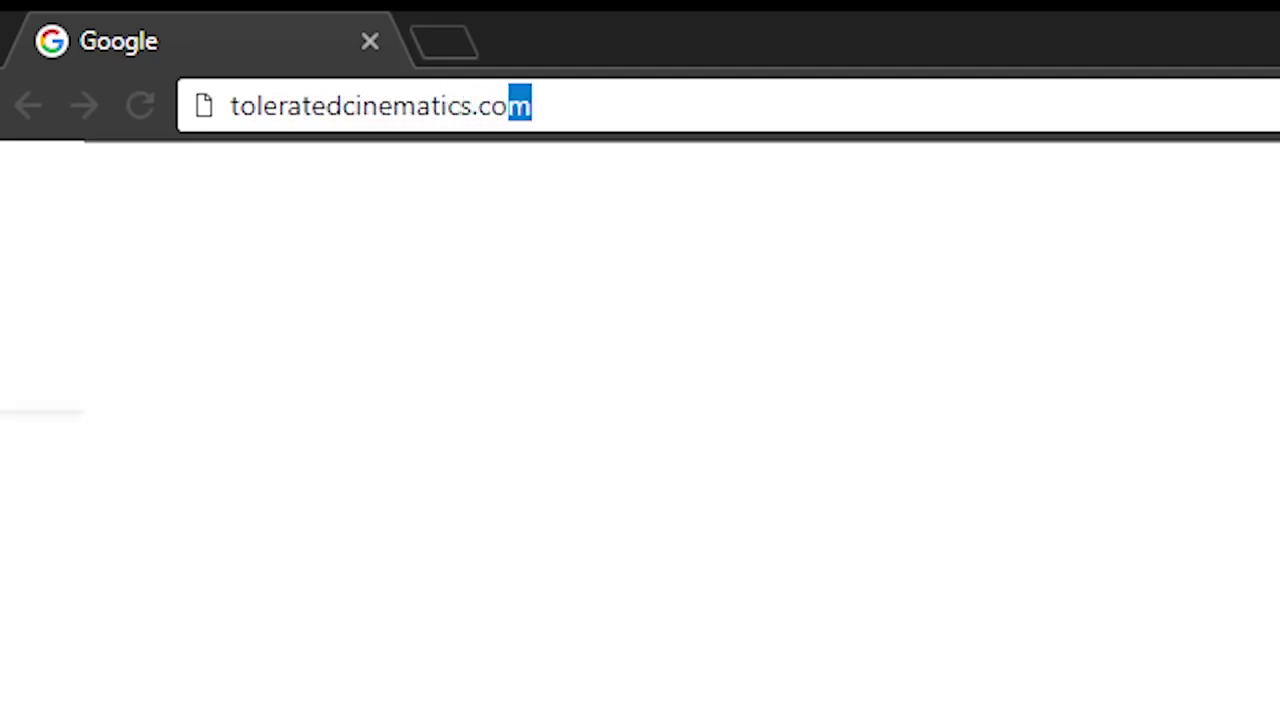
key("Return")
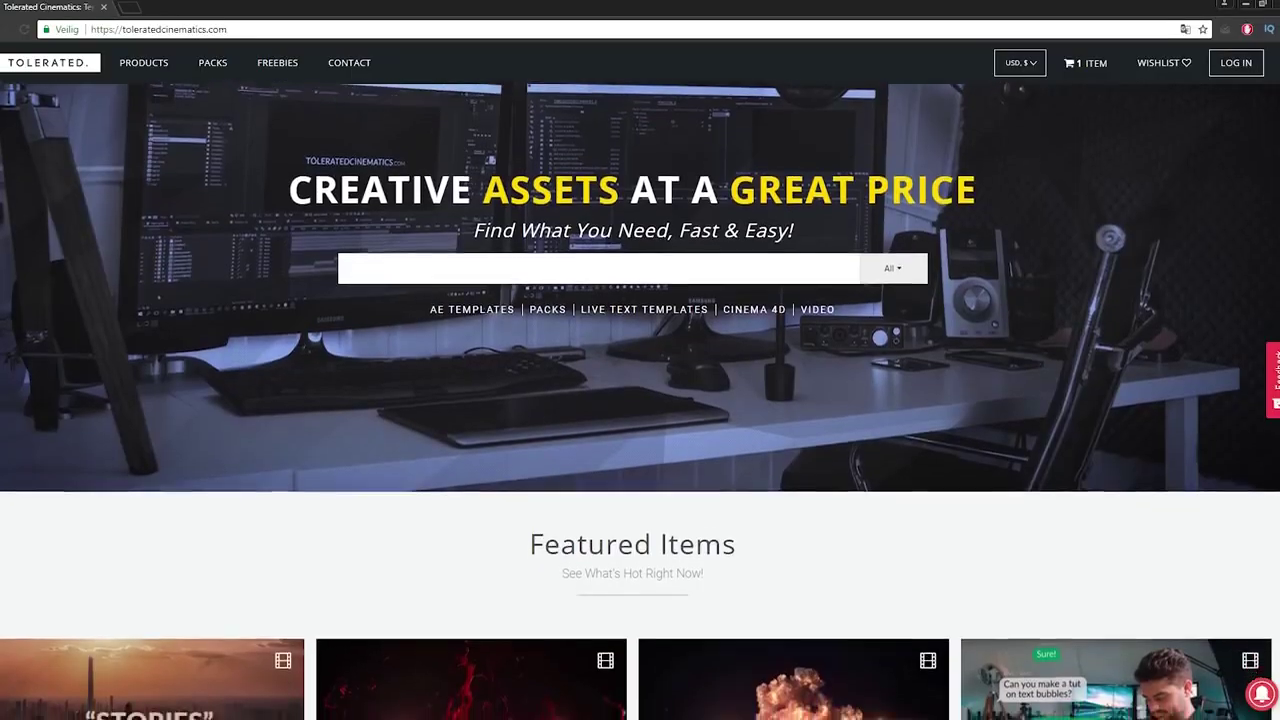
scroll(640, 400, "down", 1)
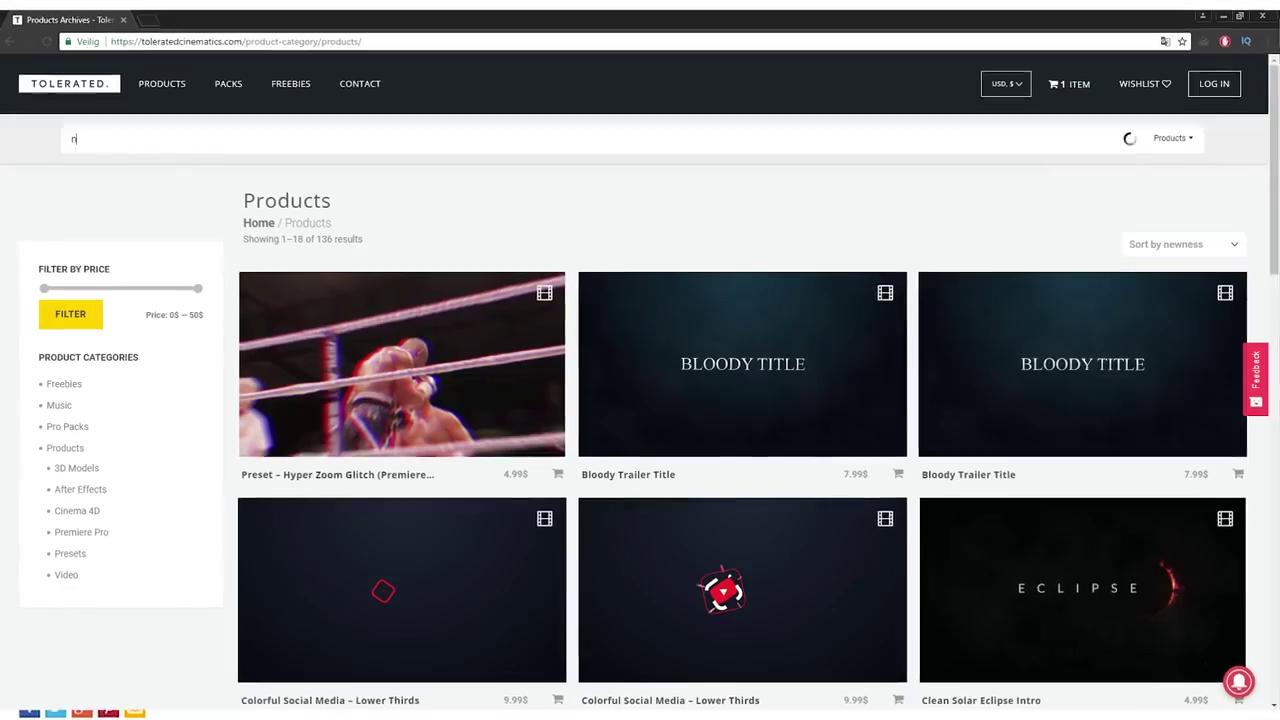
type("ew year")
key("Return")
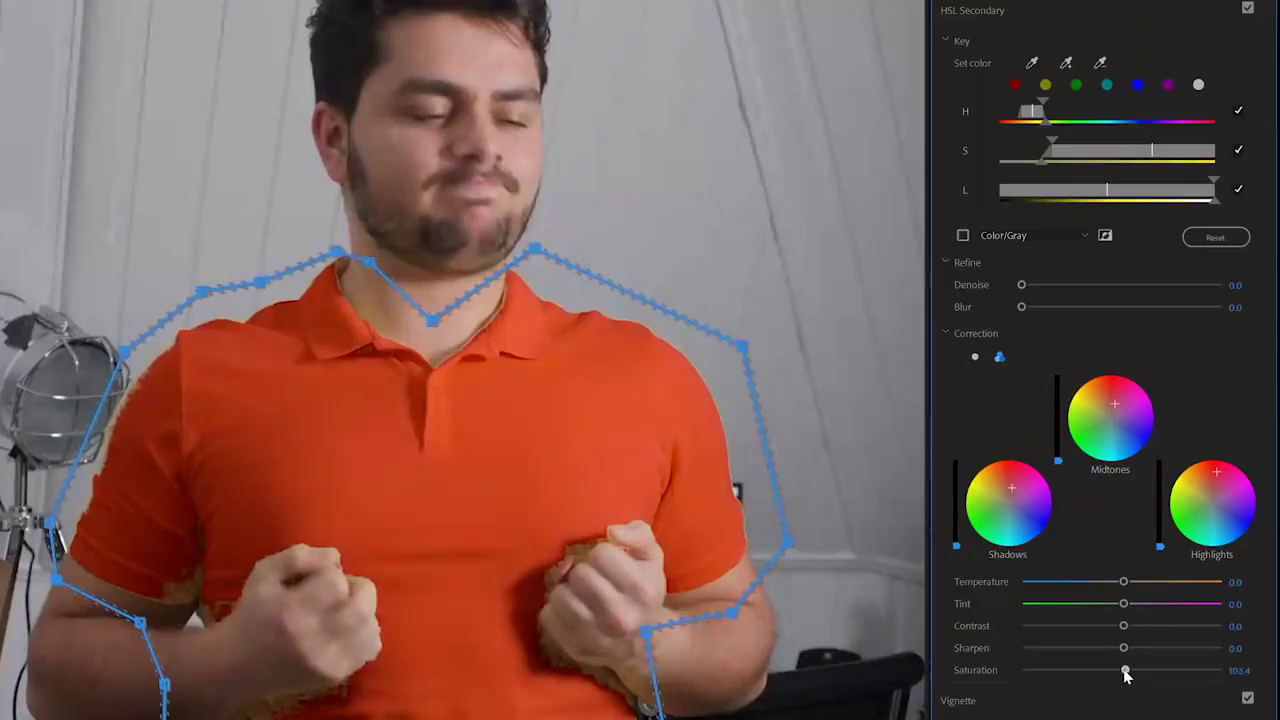
Step: Lower the shirt correction saturation to 87.3 and fine-tune the key's hue and saturation ranges
left_click_drag(1153, 676, 1035, 689)
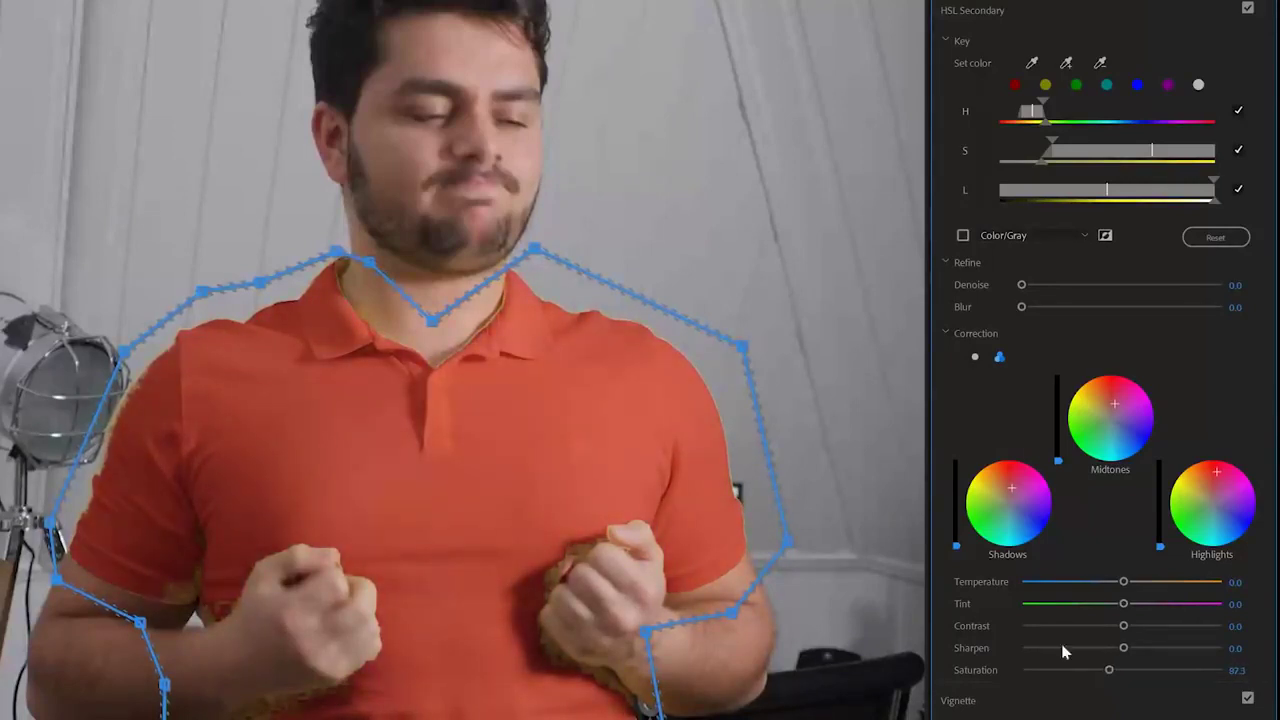
mouse_move(1047, 110)
left_mouse_down()
mouse_move(1053, 127)
mouse_move(1040, 115)
left_mouse_up()
left_click_drag(1152, 152, 1135, 152)
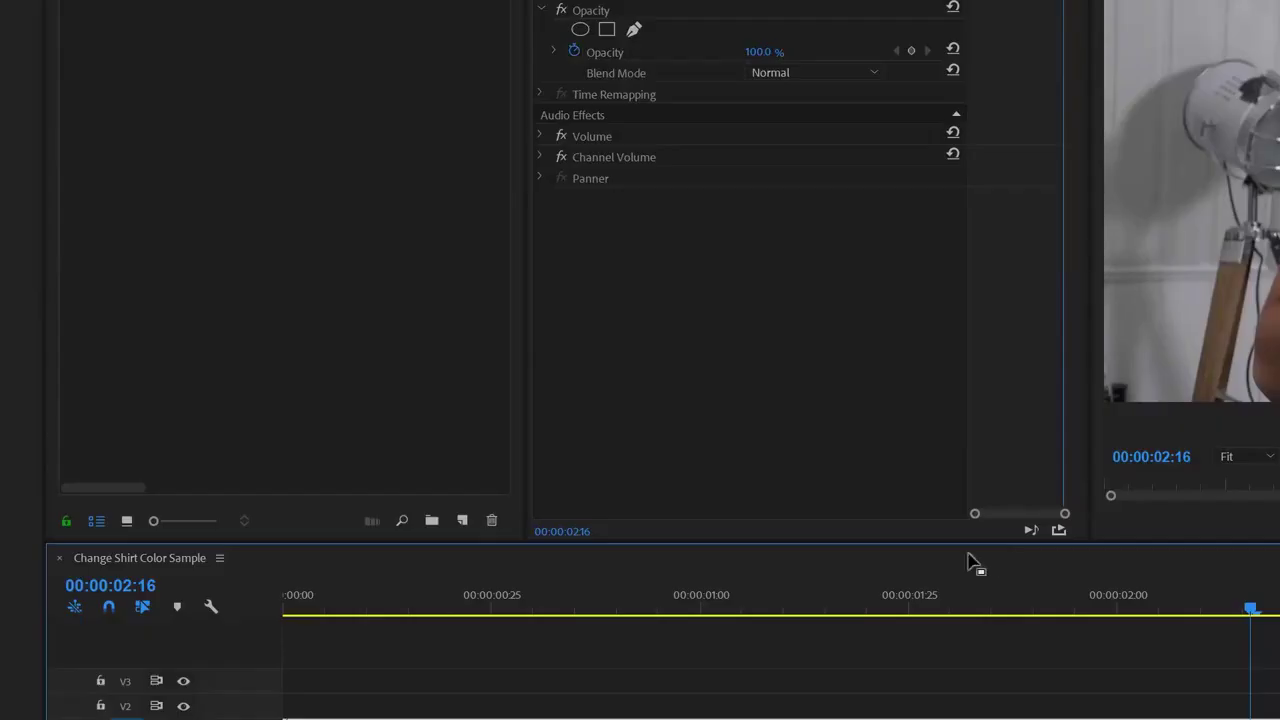
Step: Create an adjustment layer, place it on V2 trimmed to the clip's length, and select it
left_click(462, 520)
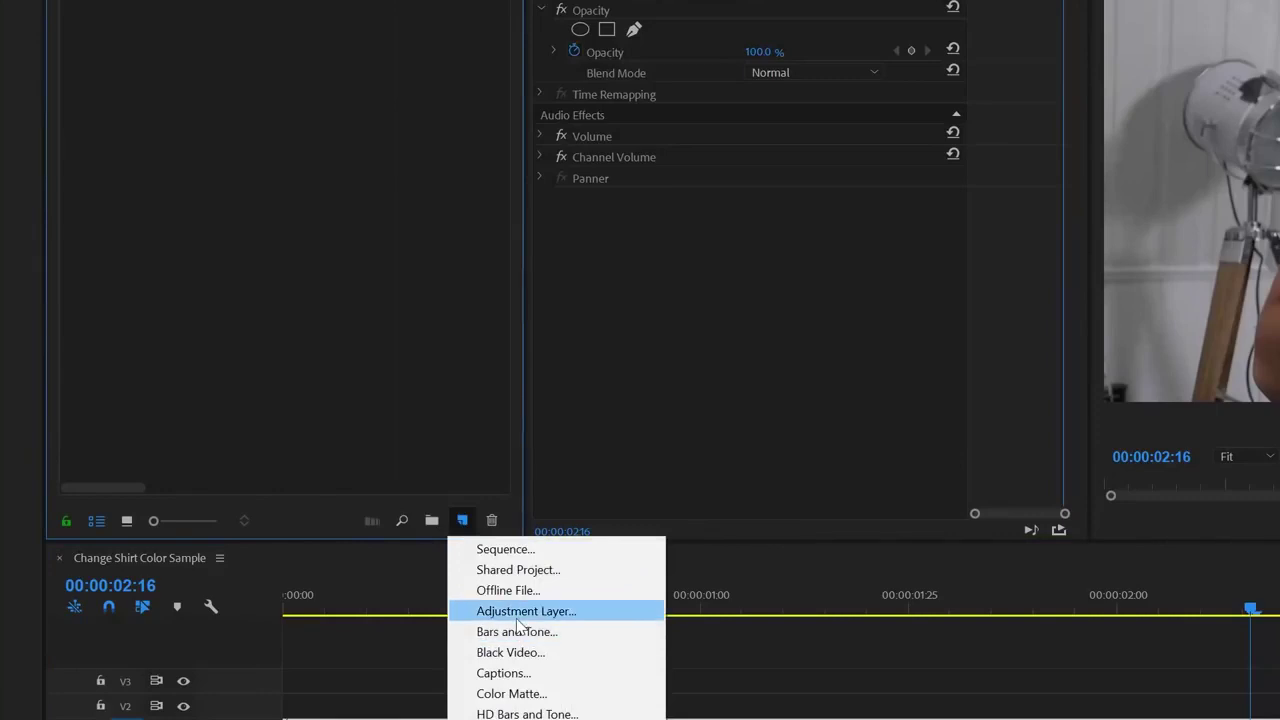
left_click(529, 609)
left_click(716, 490)
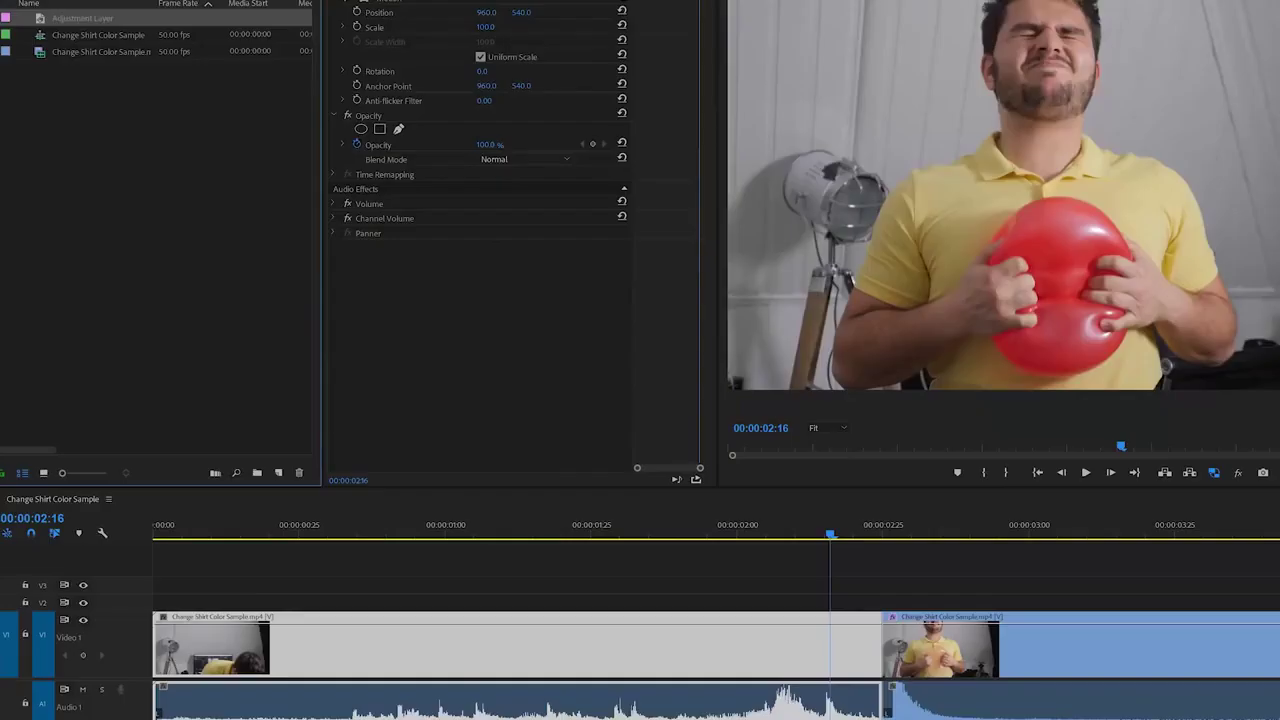
left_click_drag(40, 20, 130, 600)
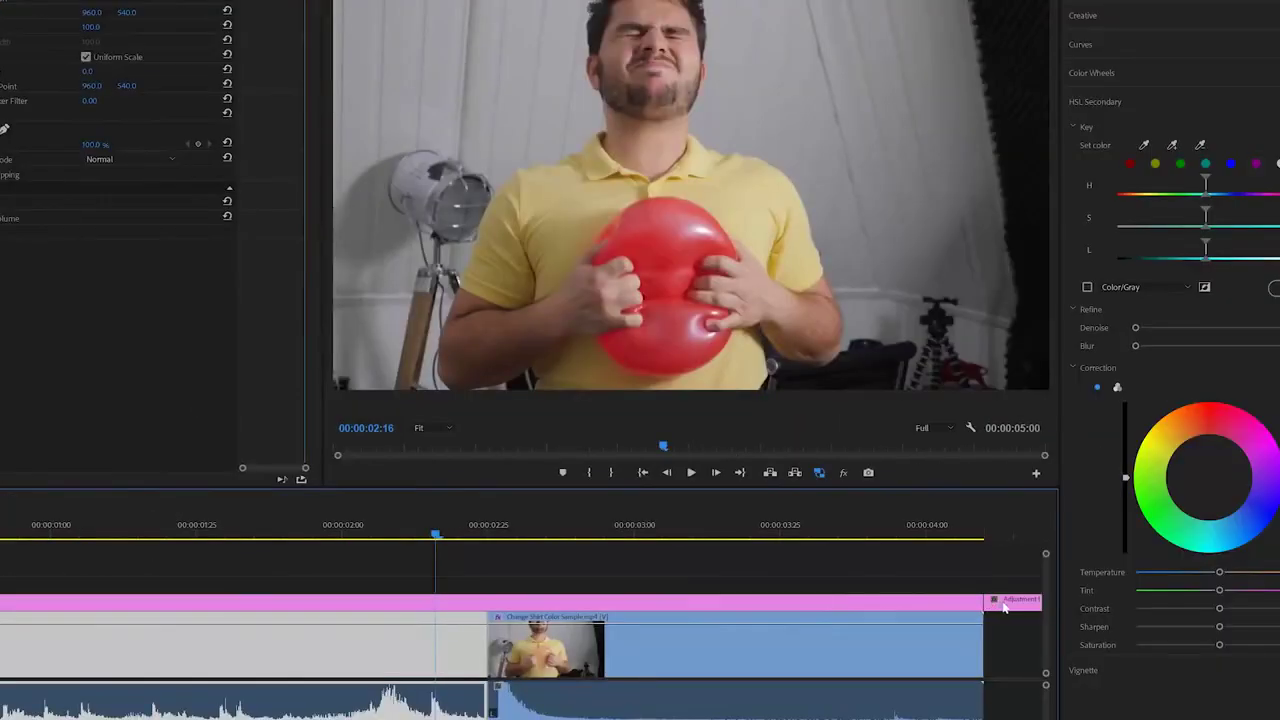
left_click(1005, 607)
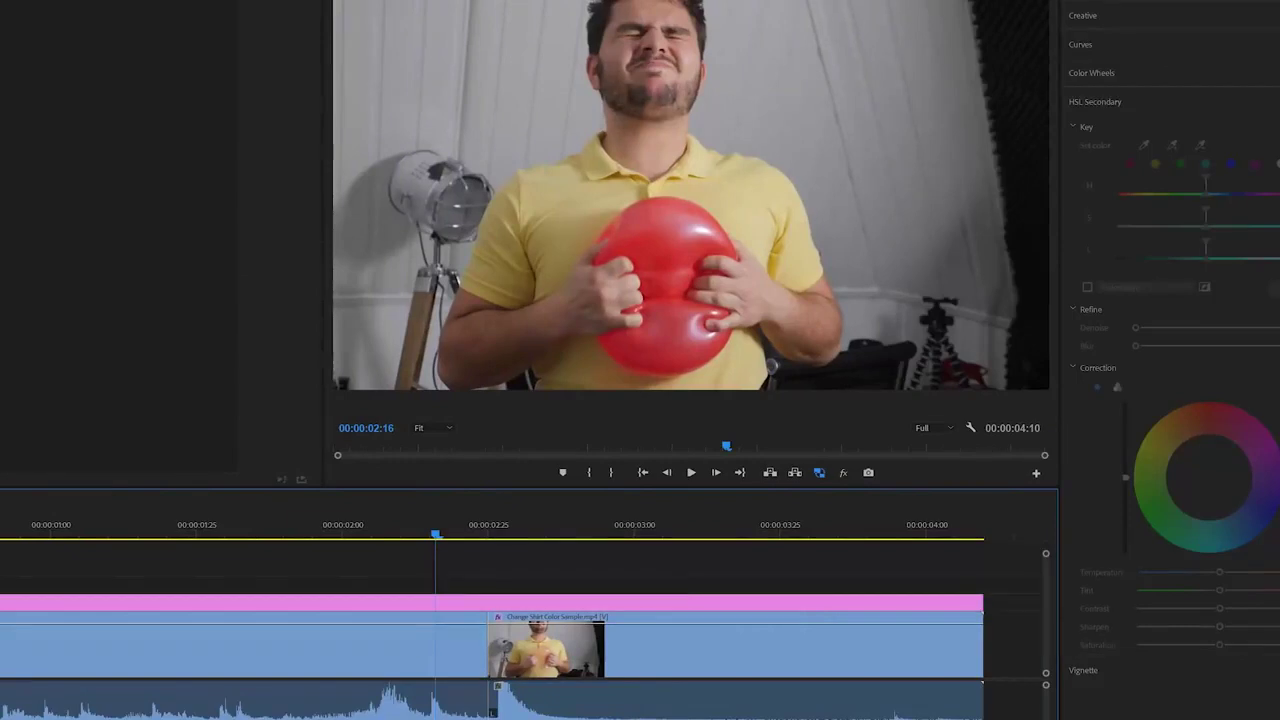
left_click(700, 603)
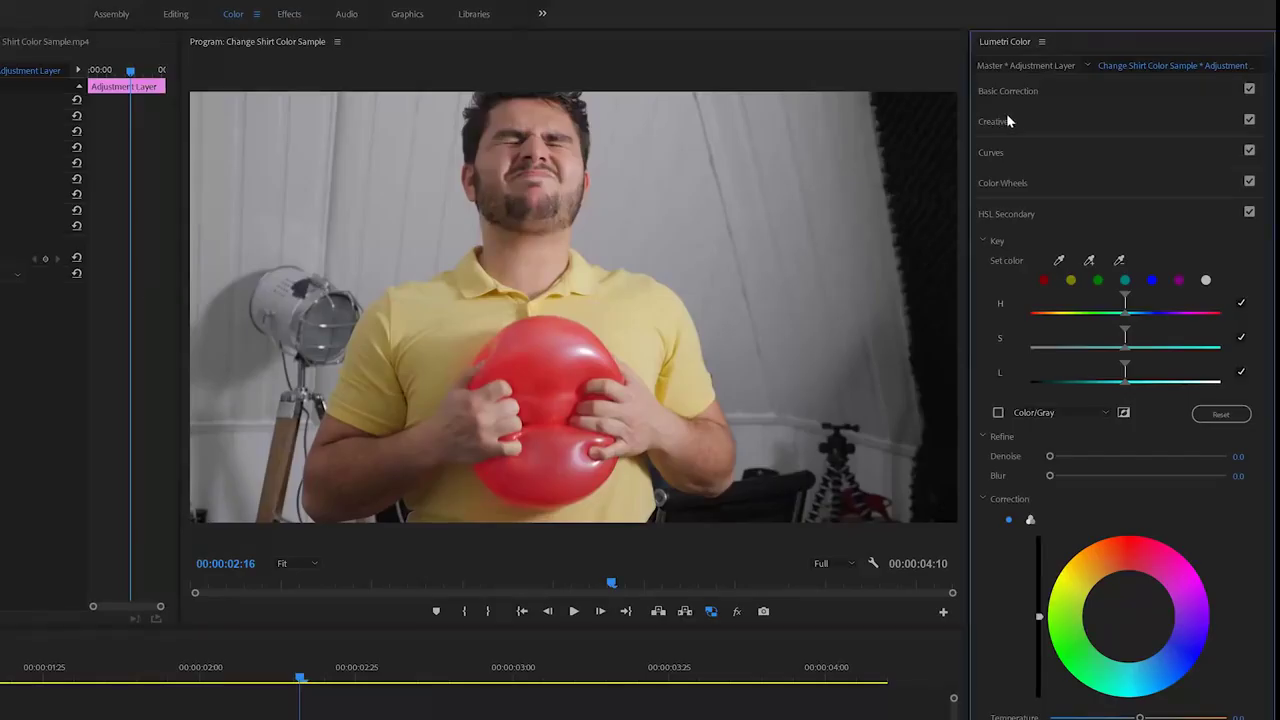
Step: Load the Summer Vibe.cube LUT as the creative look and lower its intensity to 40.7
left_click(1007, 119)
left_click(1050, 142)
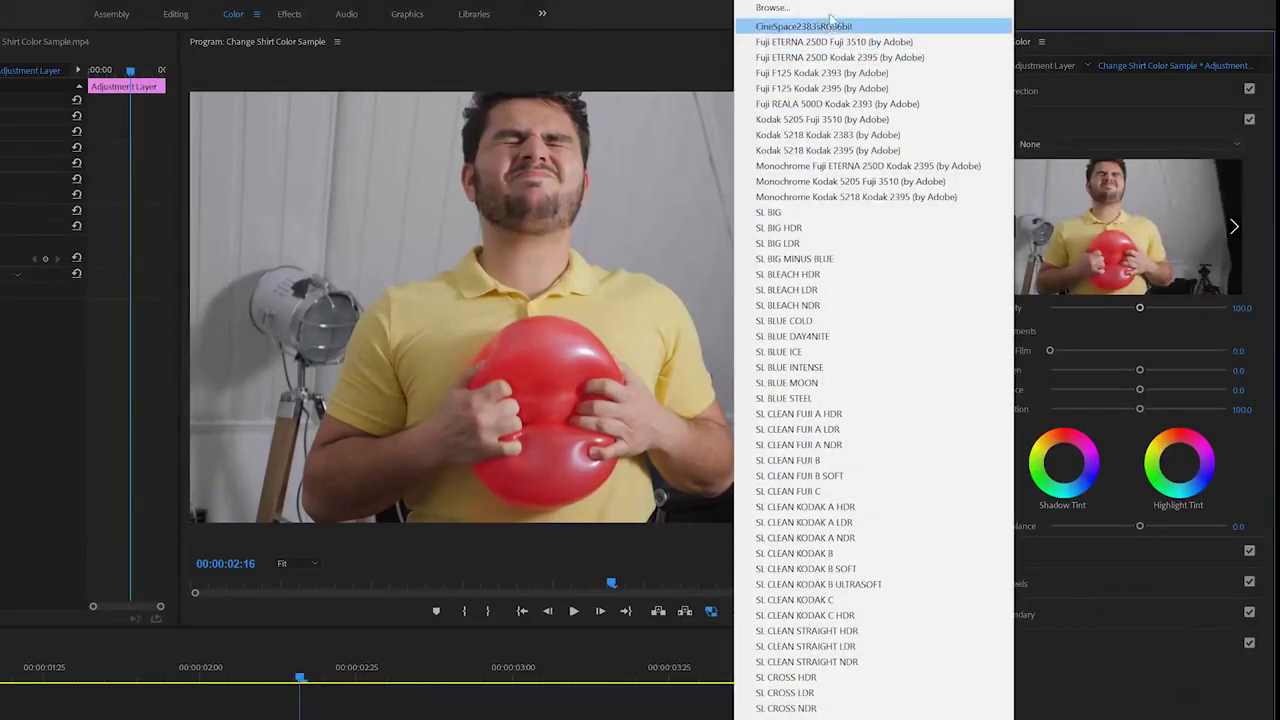
left_click(772, 7)
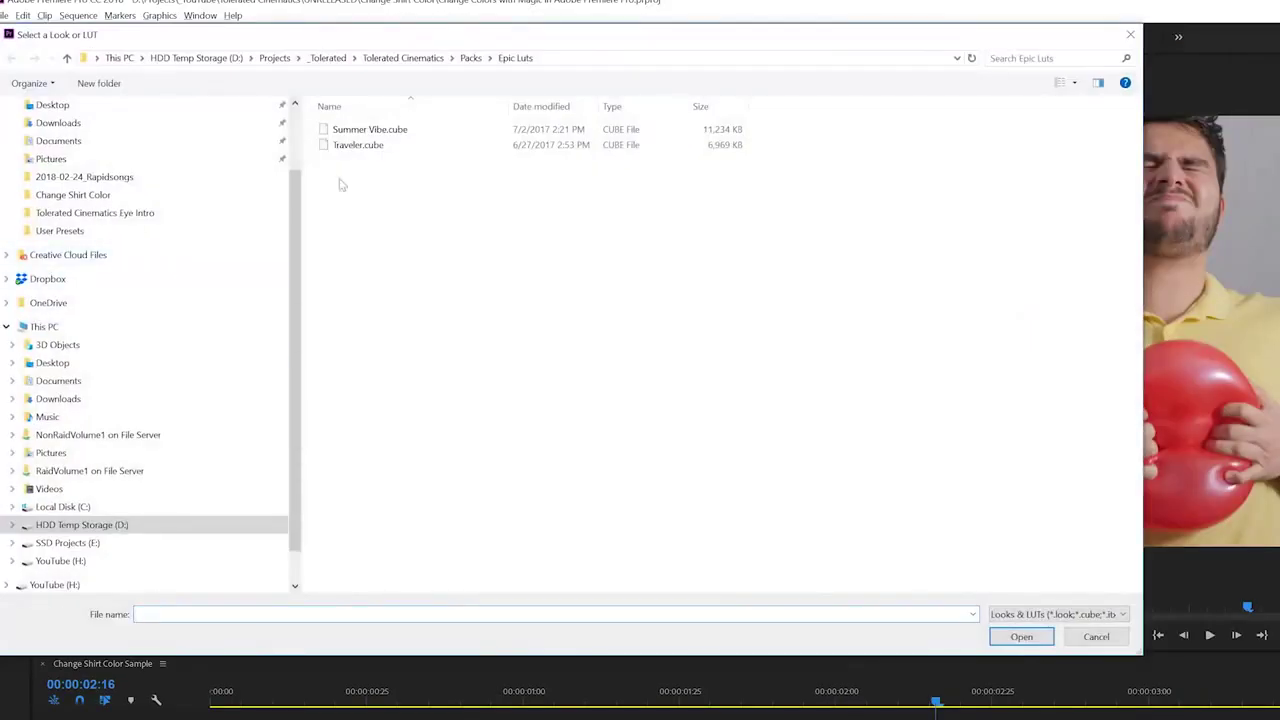
left_click(365, 130)
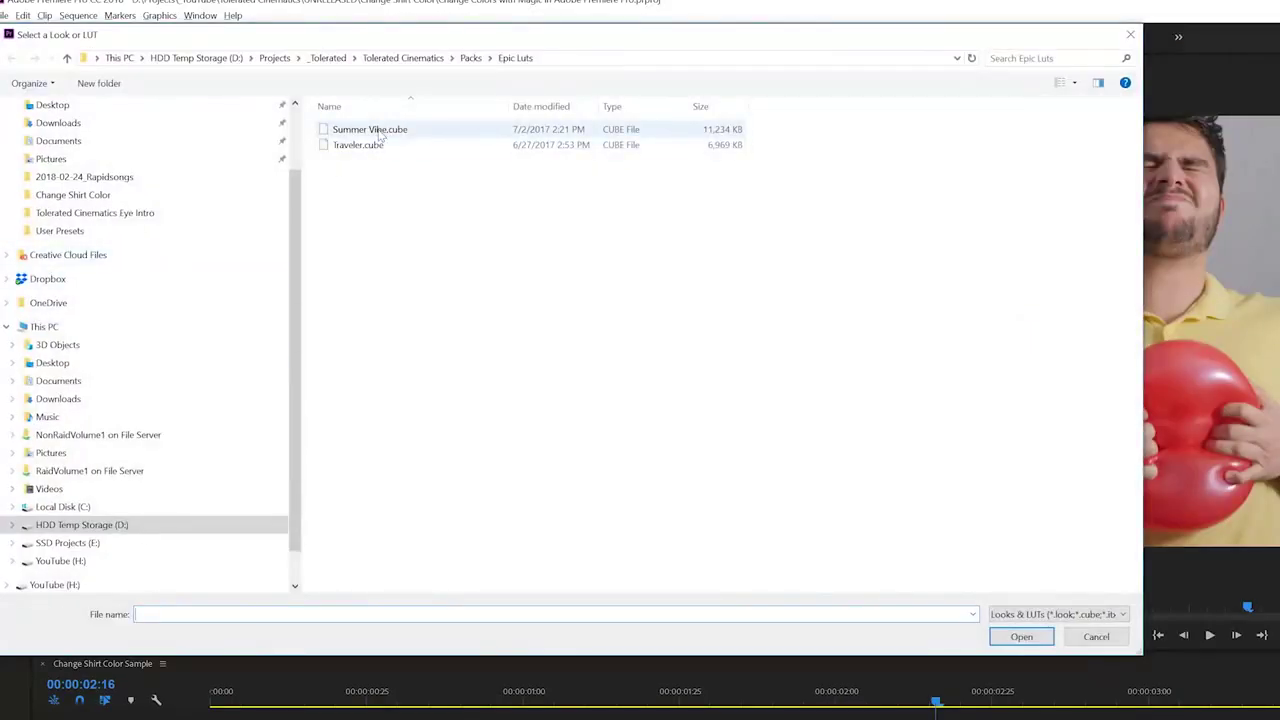
left_click(1020, 637)
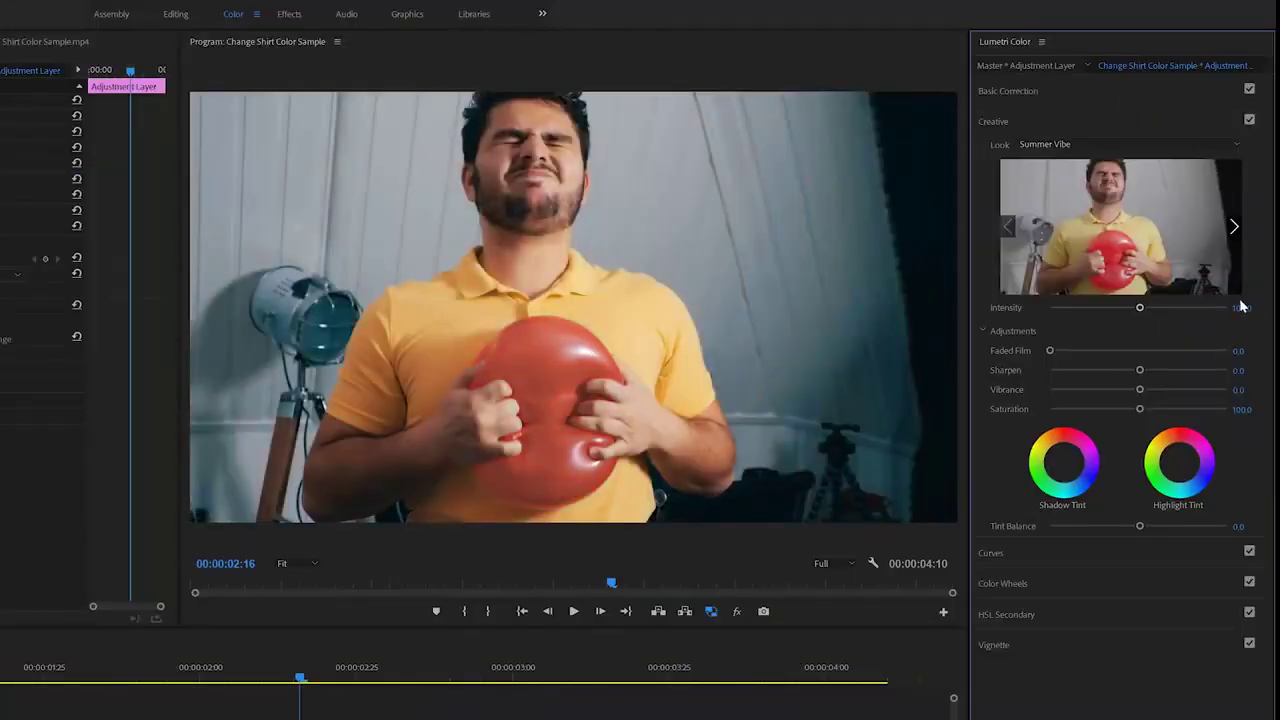
left_click_drag(1139, 311, 1086, 315)
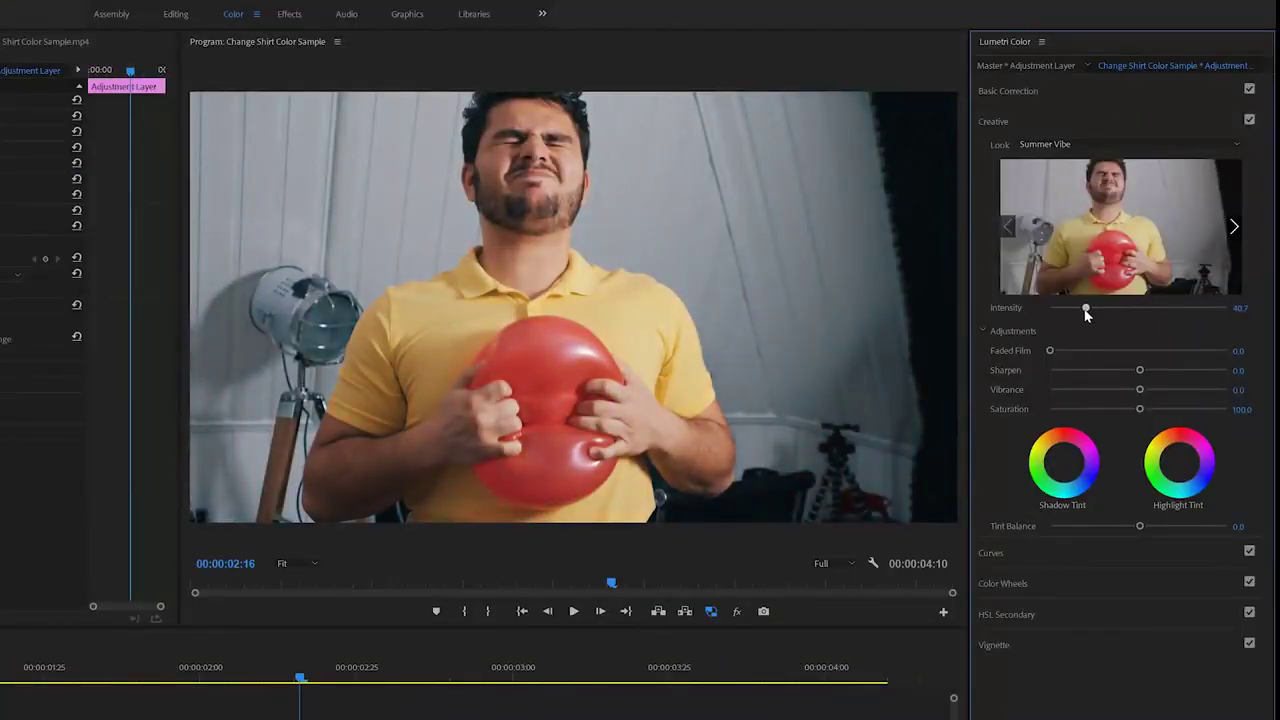
Step: Add a -0.7 vignette, then toggle V2 off and on to compare before and after
left_click(1015, 646)
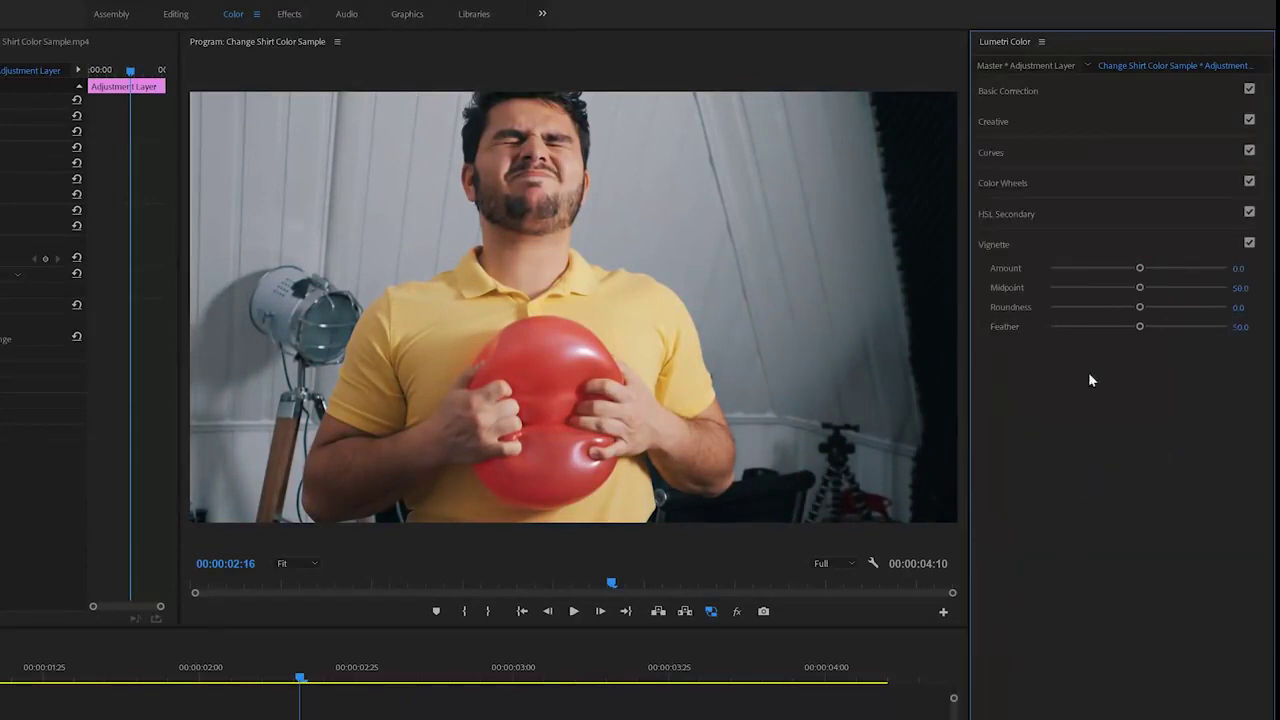
left_click_drag(1137, 271, 1118, 272)
left_click_drag(366, 658, 281, 672)
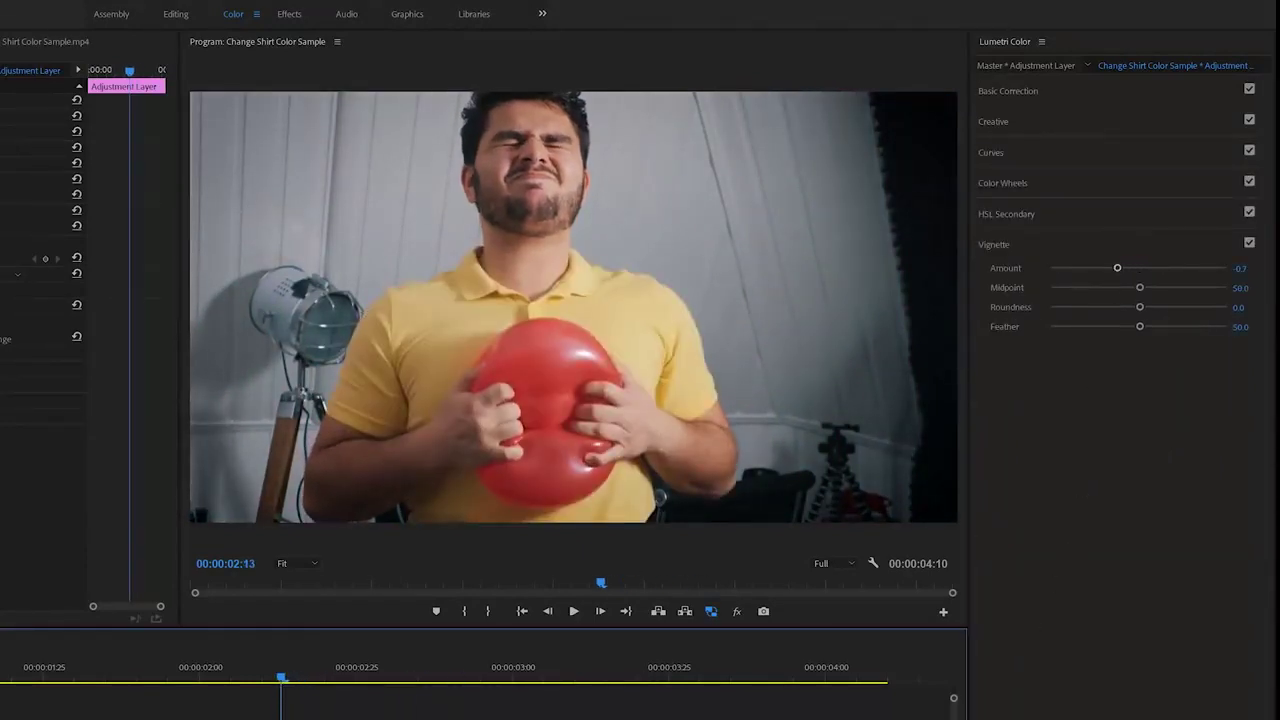
left_click(105, 552)
left_click(105, 552)
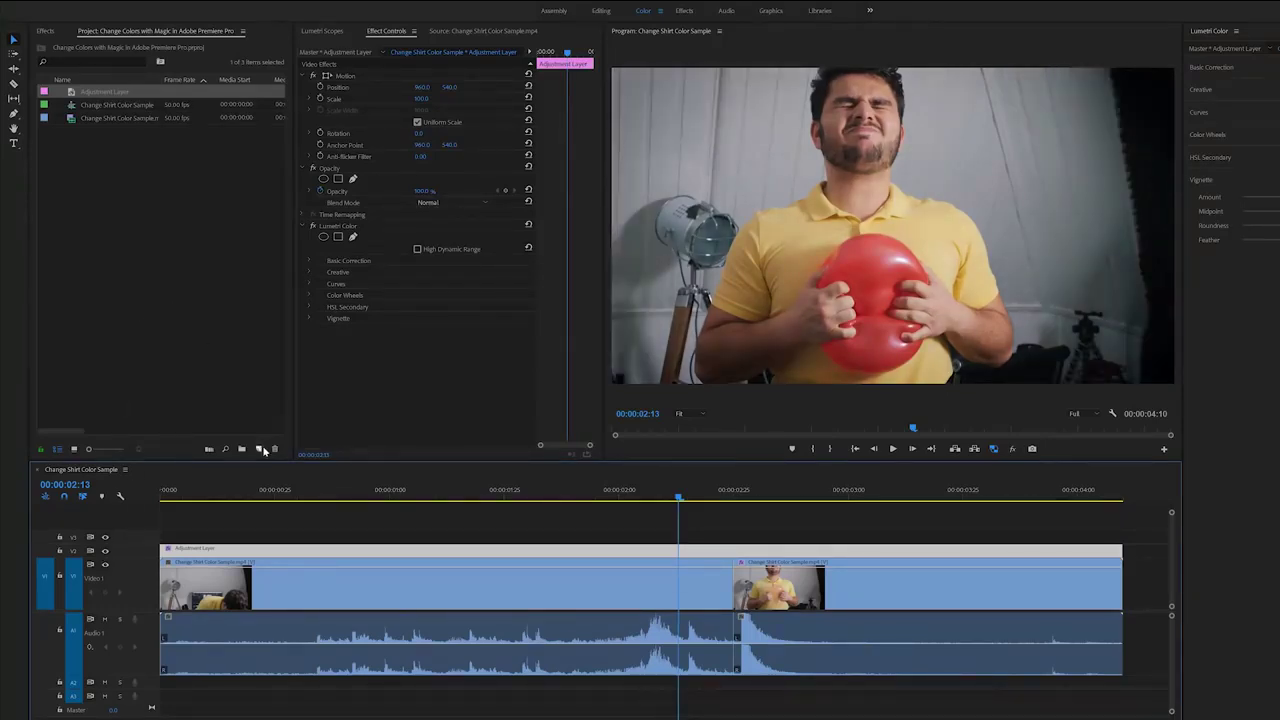
Step: Nest all timeline clips into a sequence named 'Colored Shirt' and show the Effects panel
left_click_drag(257, 528, 868, 676)
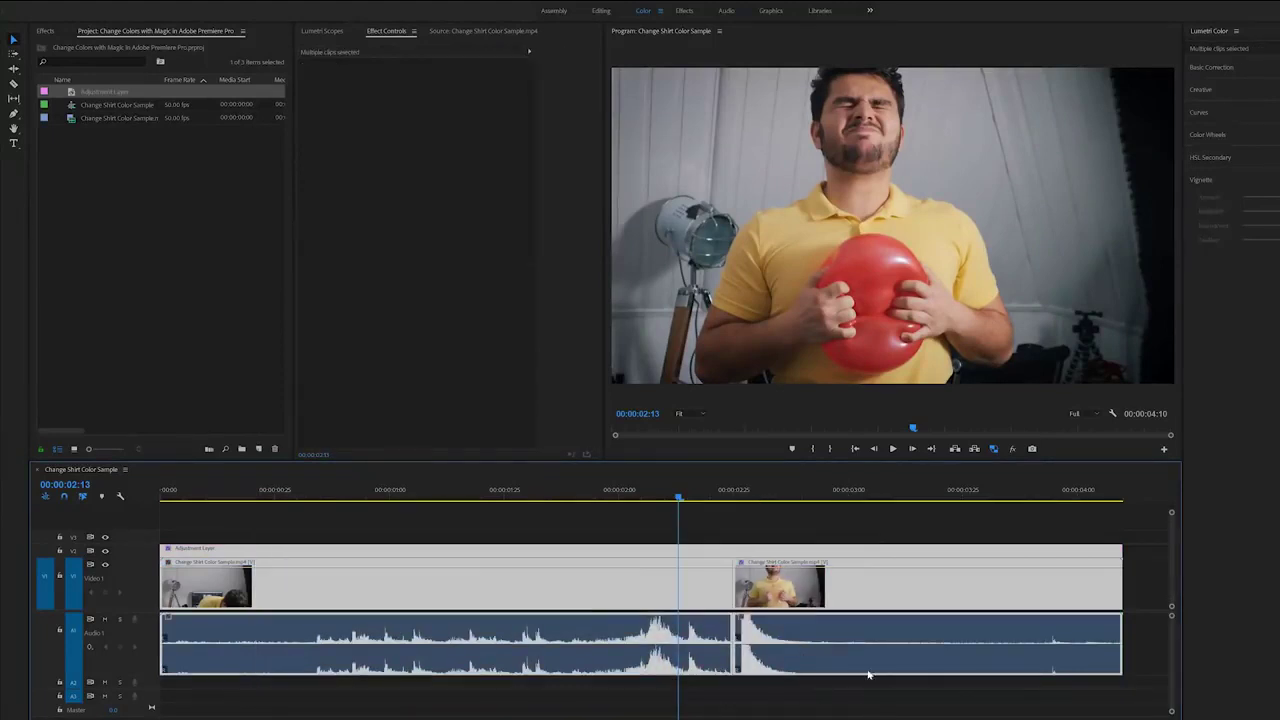
right_click(798, 592)
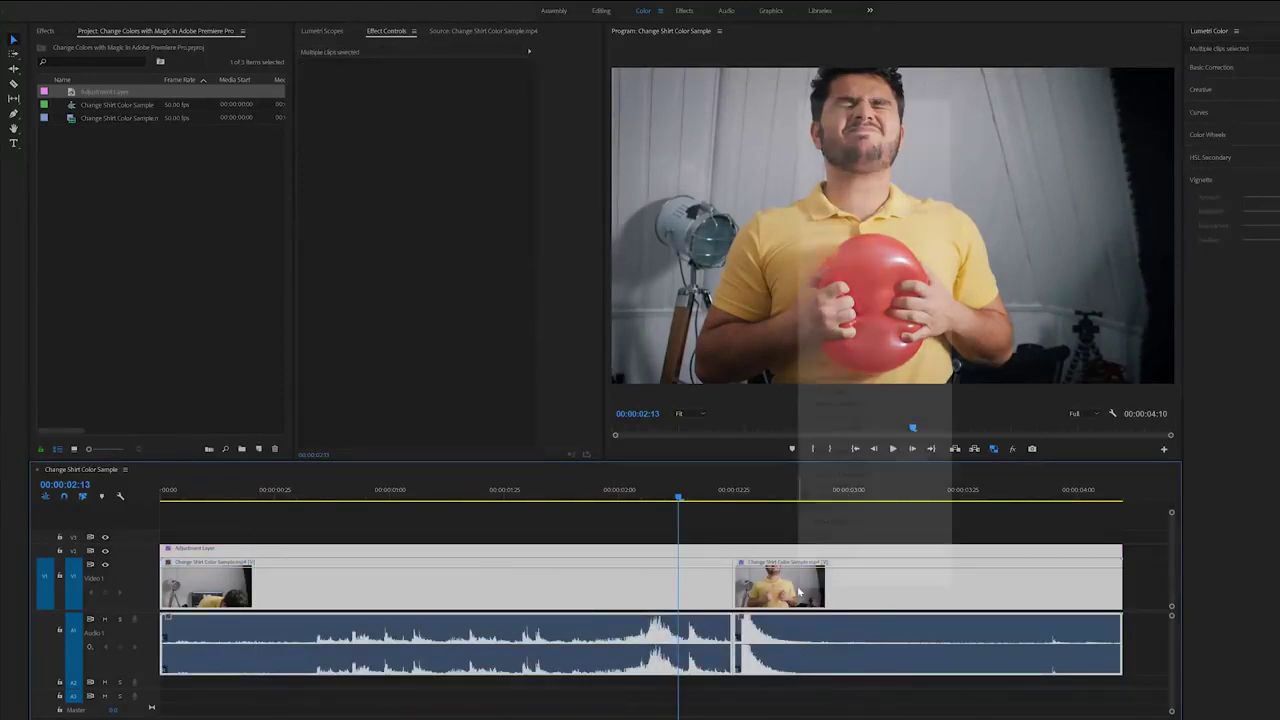
left_click(843, 327)
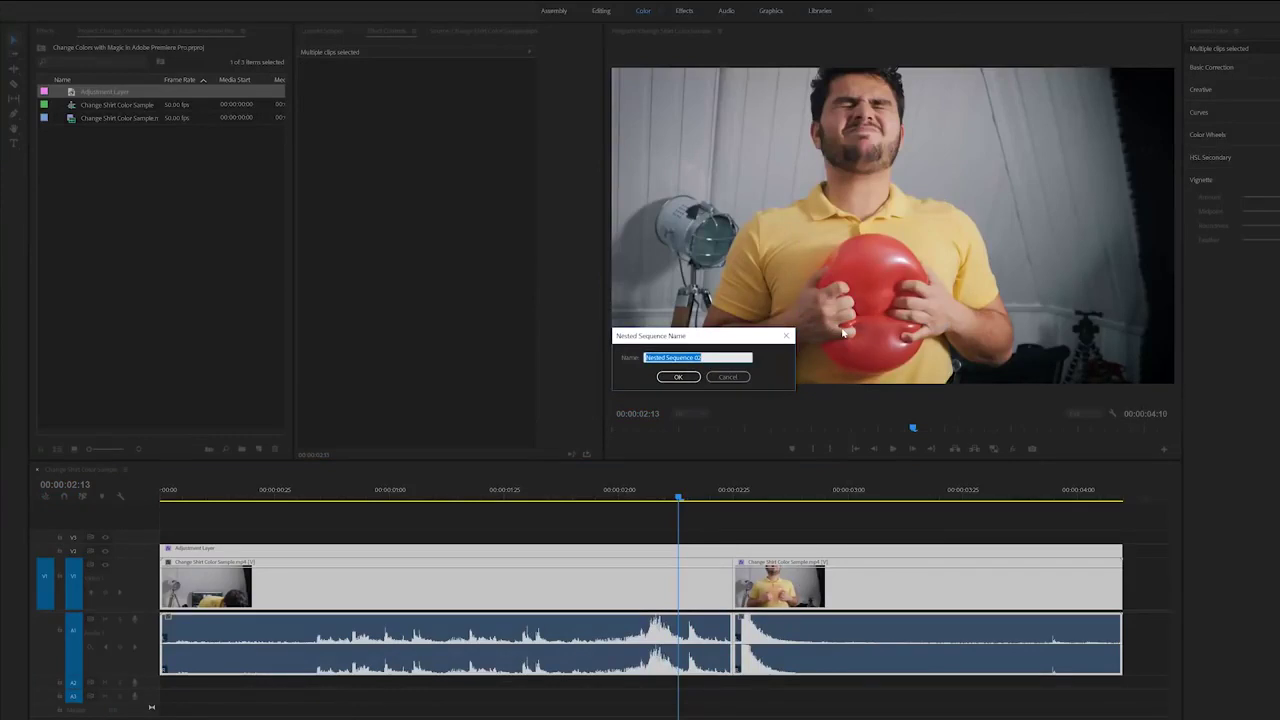
type("Colored Shirt")
key("Return")
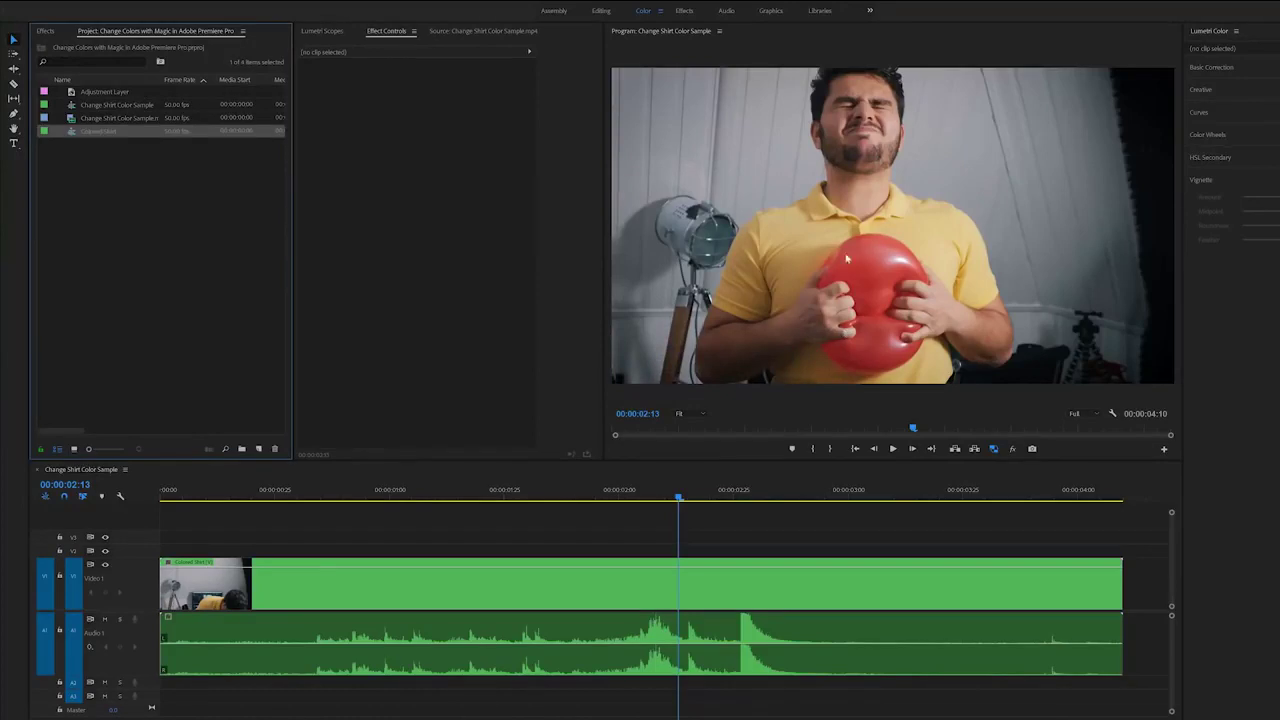
left_click(46, 31)
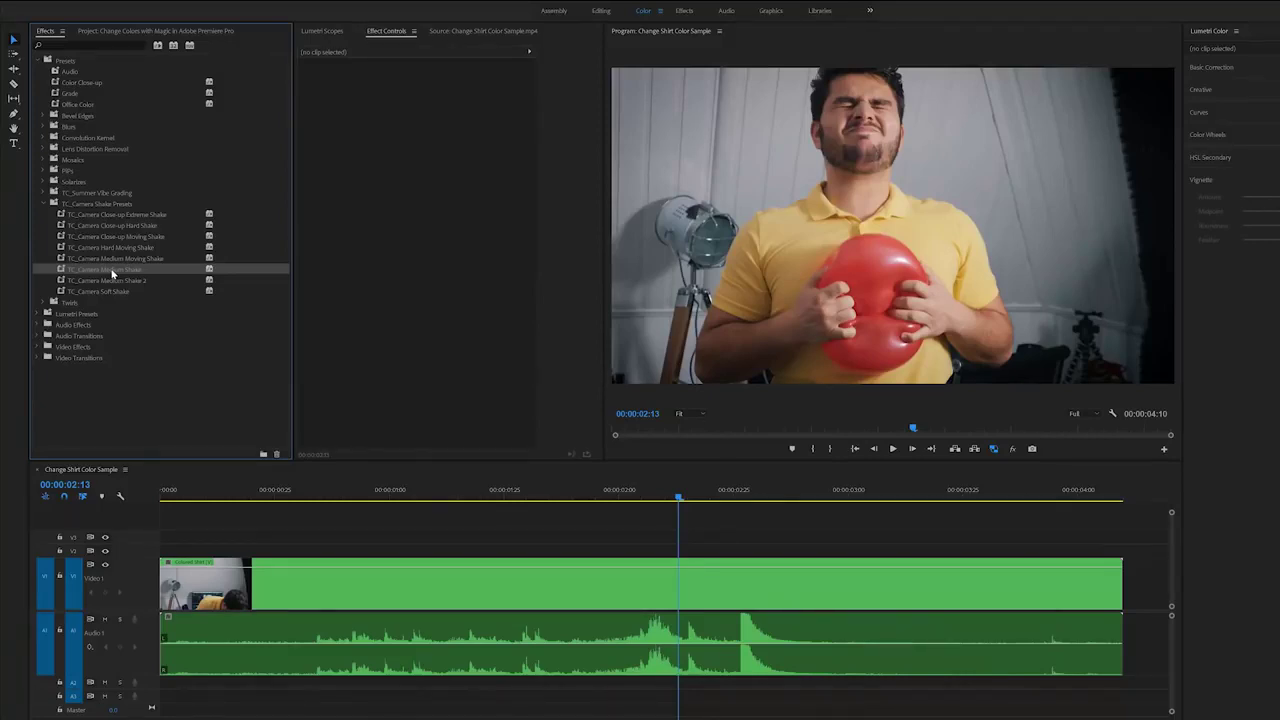
Step: Apply a TC_Camera shake preset to the Colored Shirt nest and set its Scale to 110
left_click(654, 584)
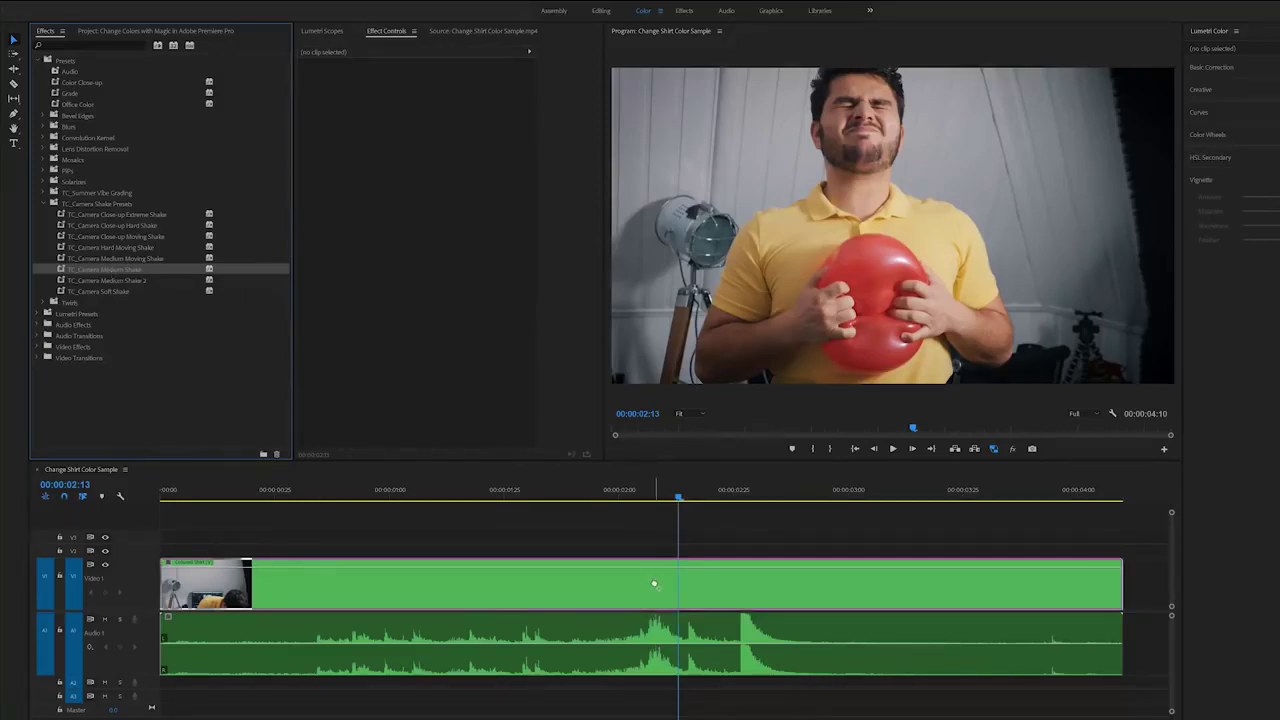
left_click_drag(654, 584, 654, 582)
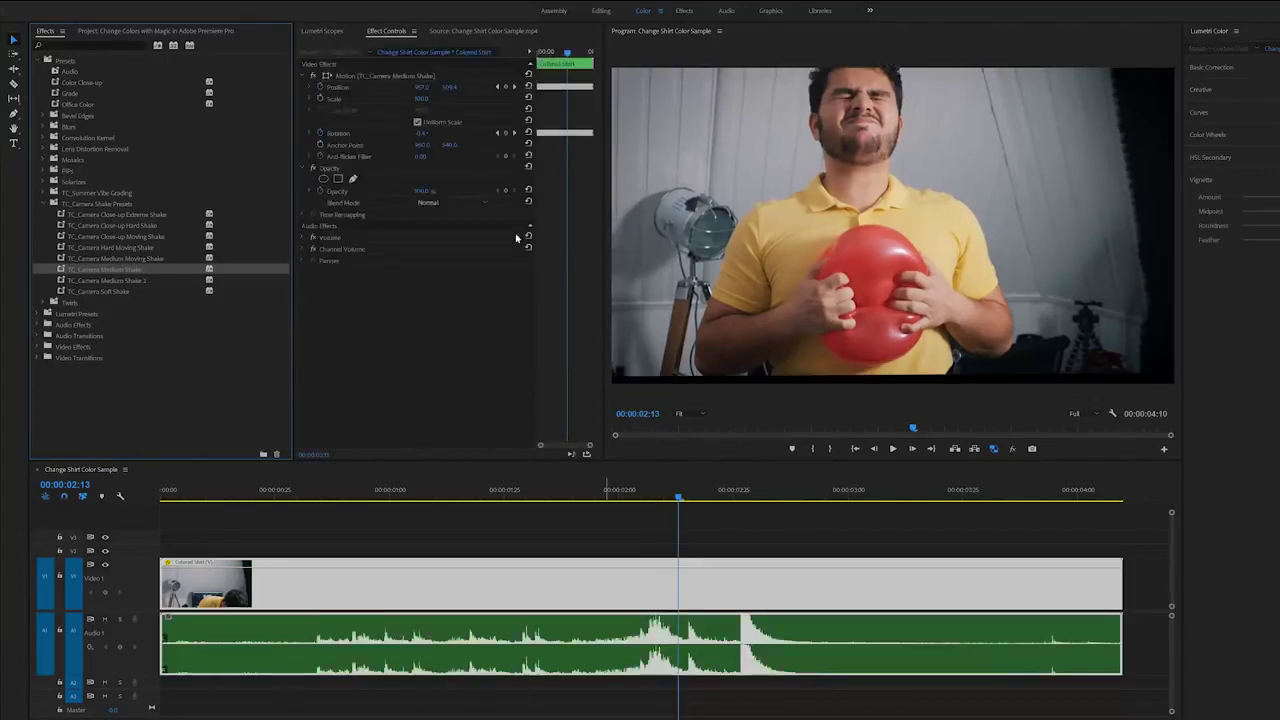
left_click(424, 99)
type("110")
key("Return")
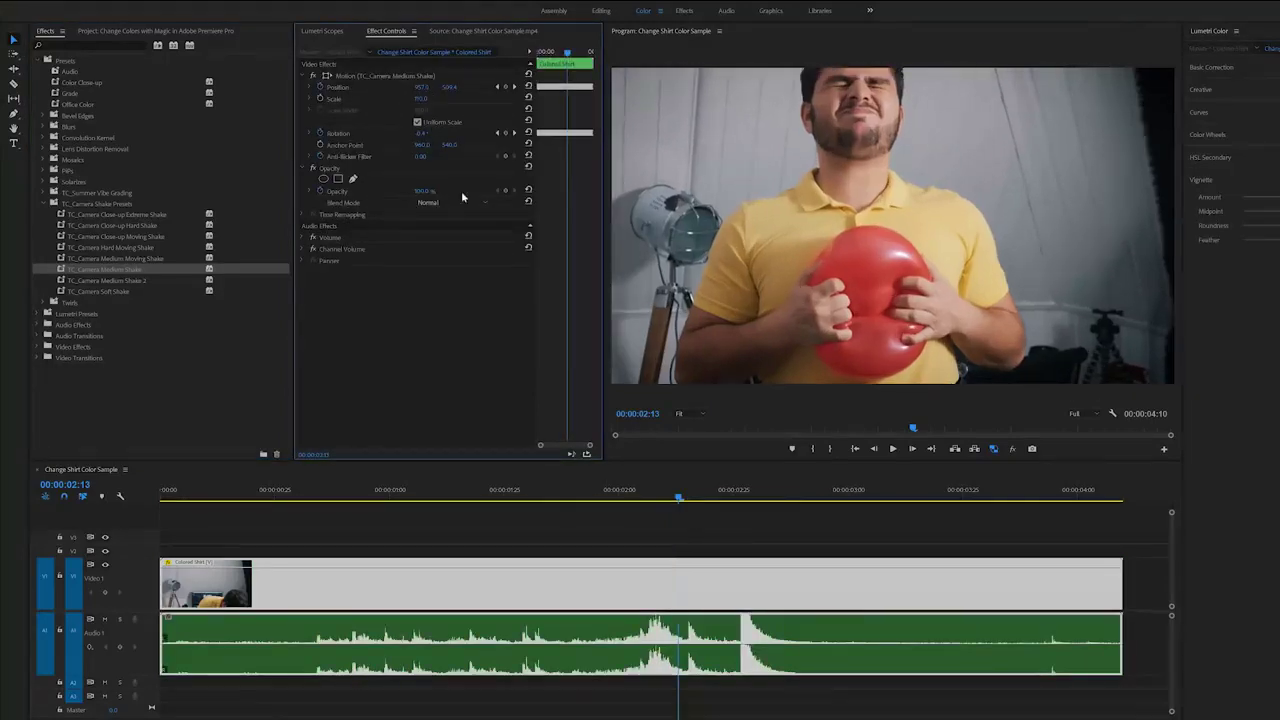
Step: Play back the sequence to review the camera shake, then clear the clip selection
key("space")
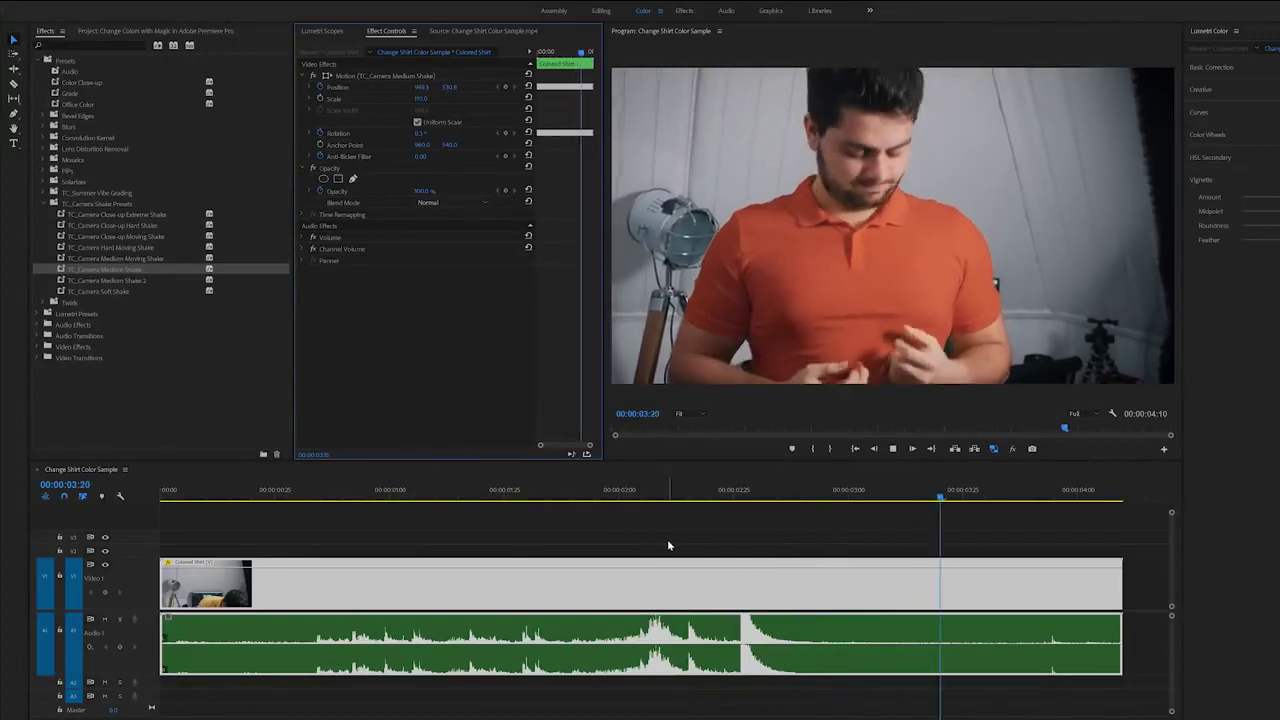
key("space")
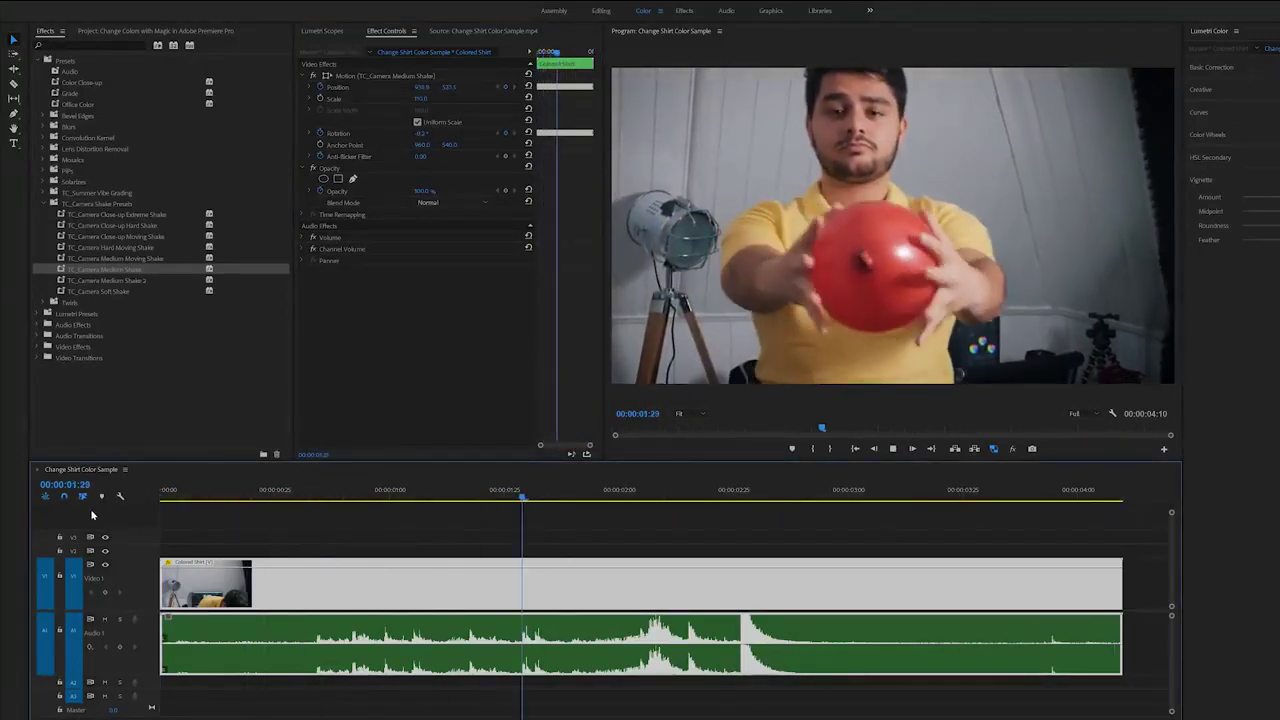
key("space")
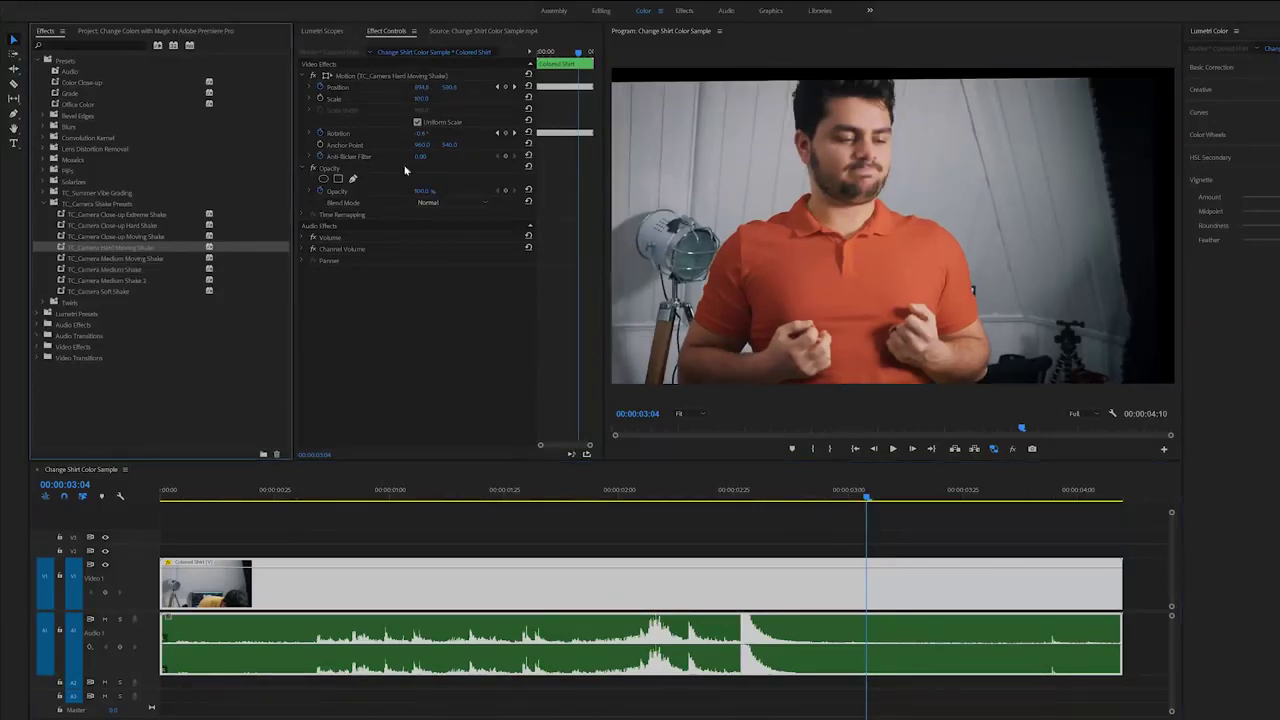
key("Return")
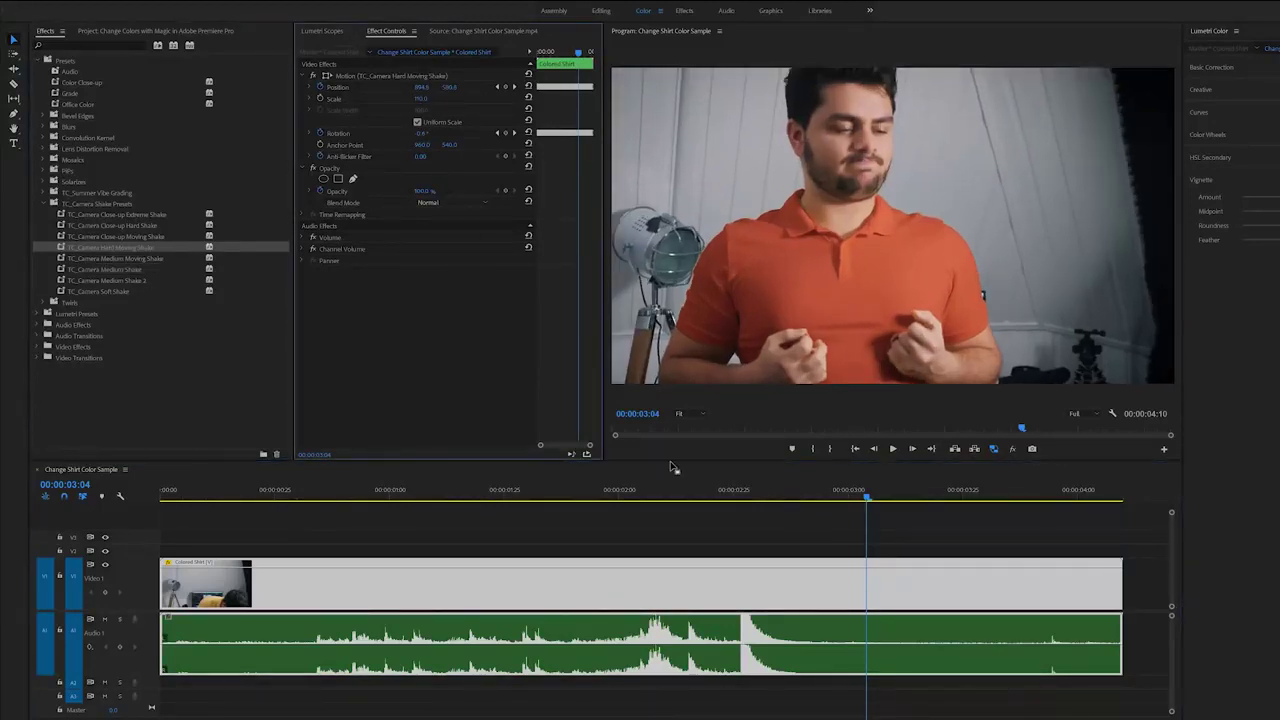
key("space")
left_click(815, 546)
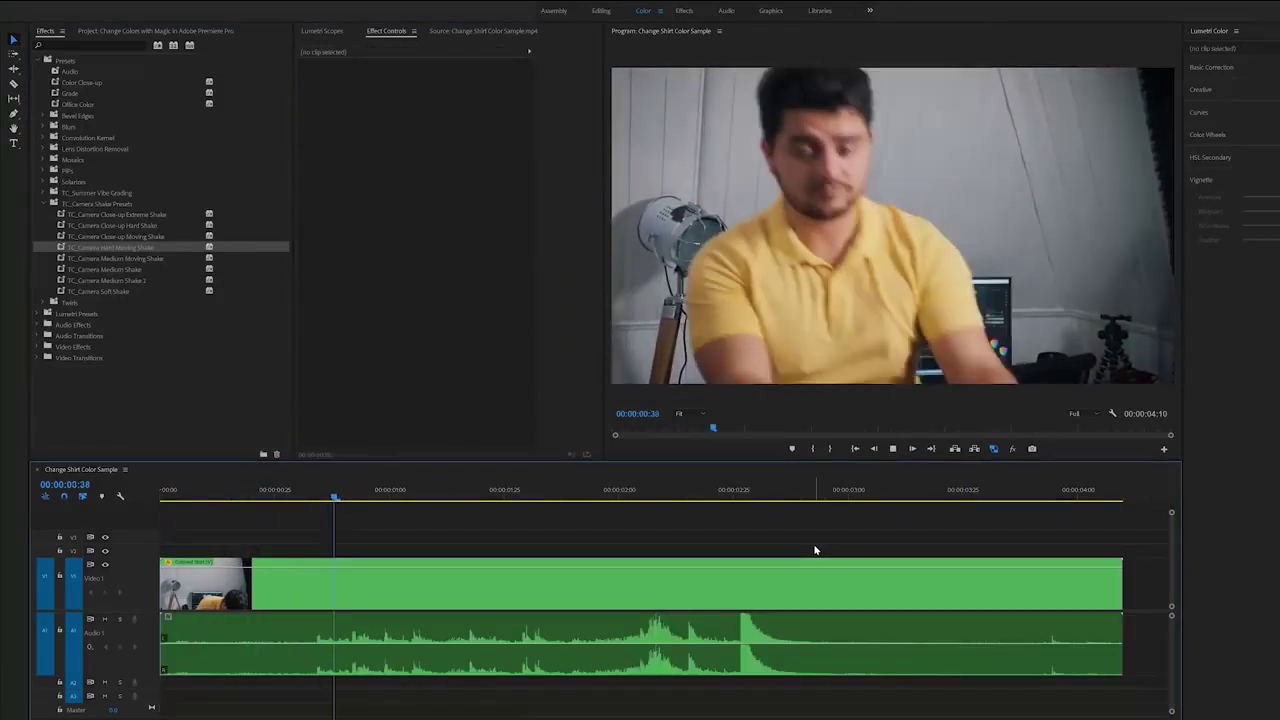